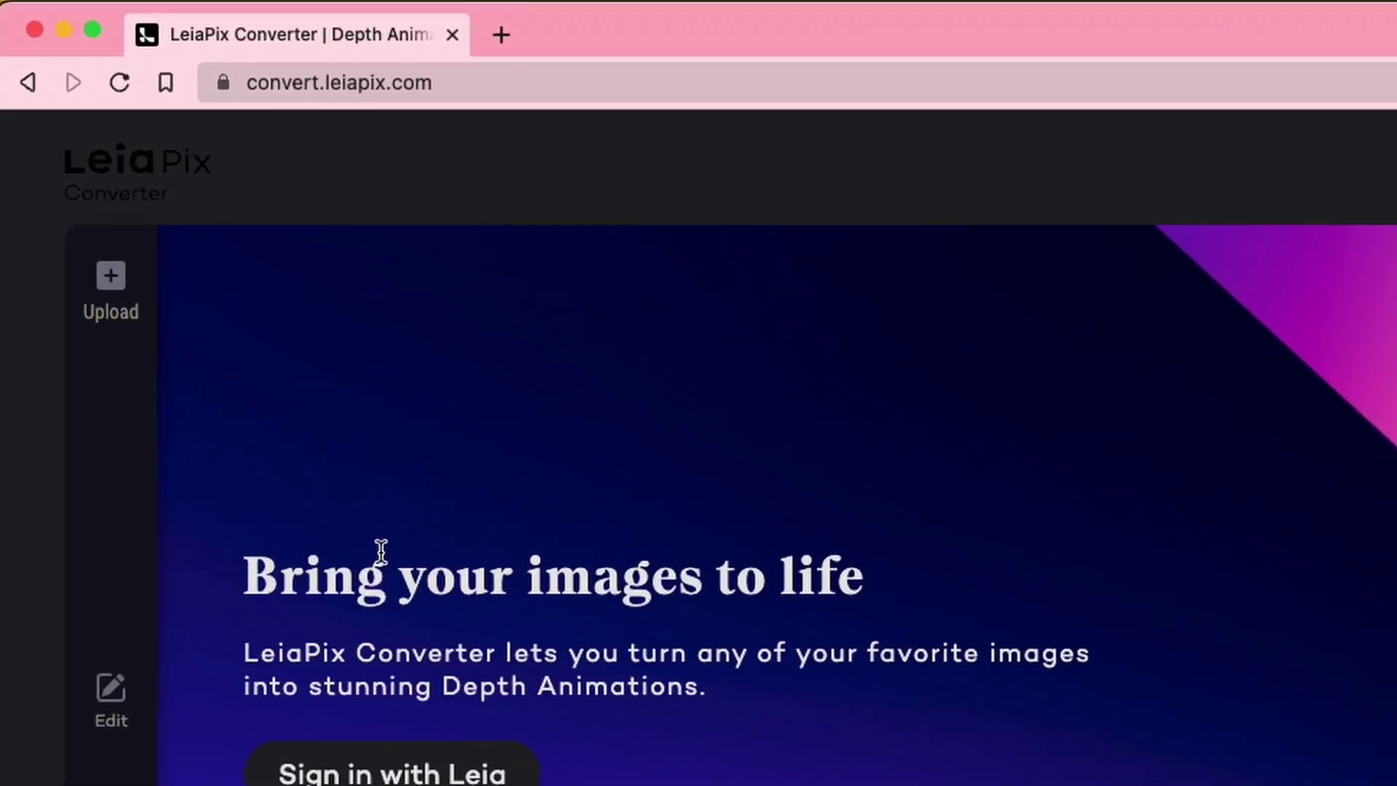
# Sign in to LeiaPix Converter with a Leia account.
pyautogui.click(407, 773)
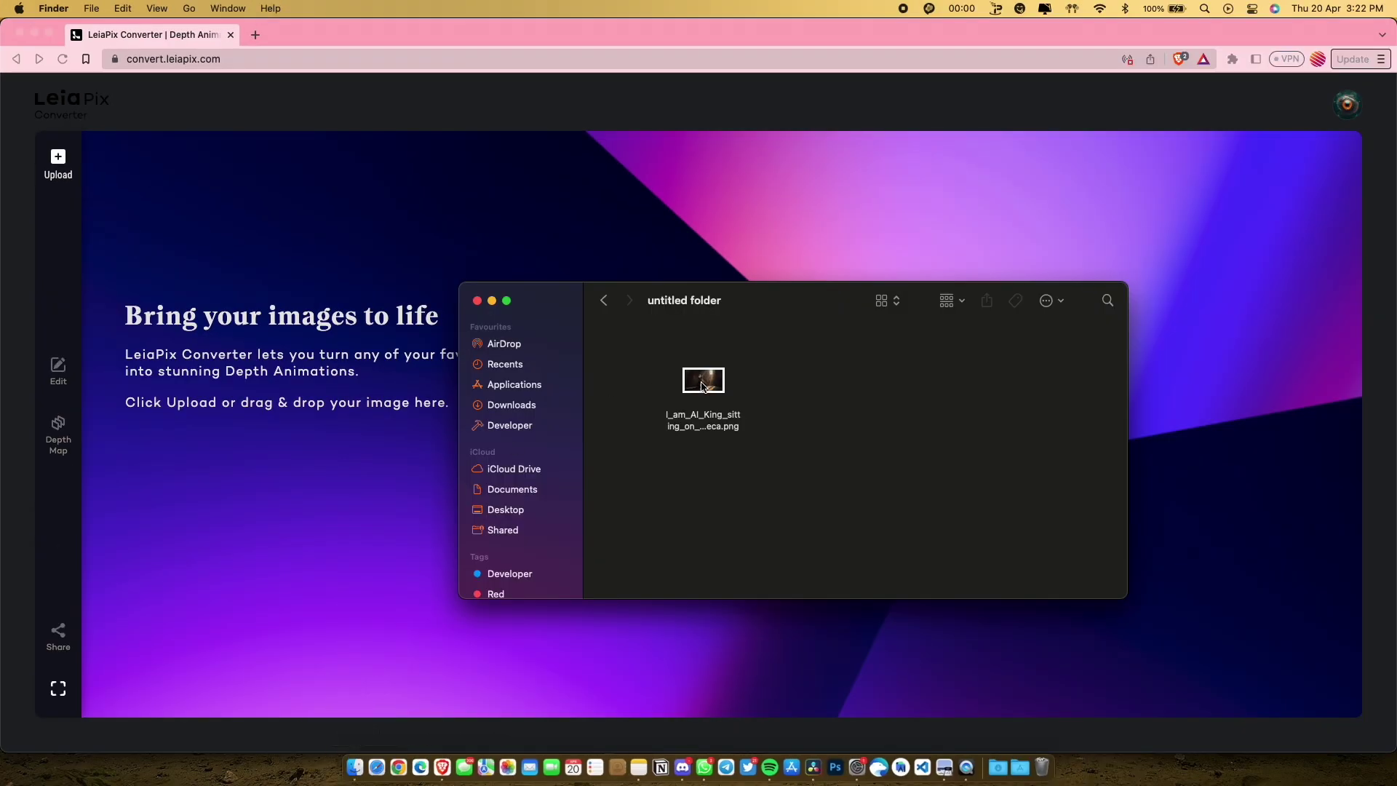
# Upload the king-on-throne image and set its animation style to Perspective.
pyautogui.moveTo(703, 387); pyautogui.dragTo(216, 349)
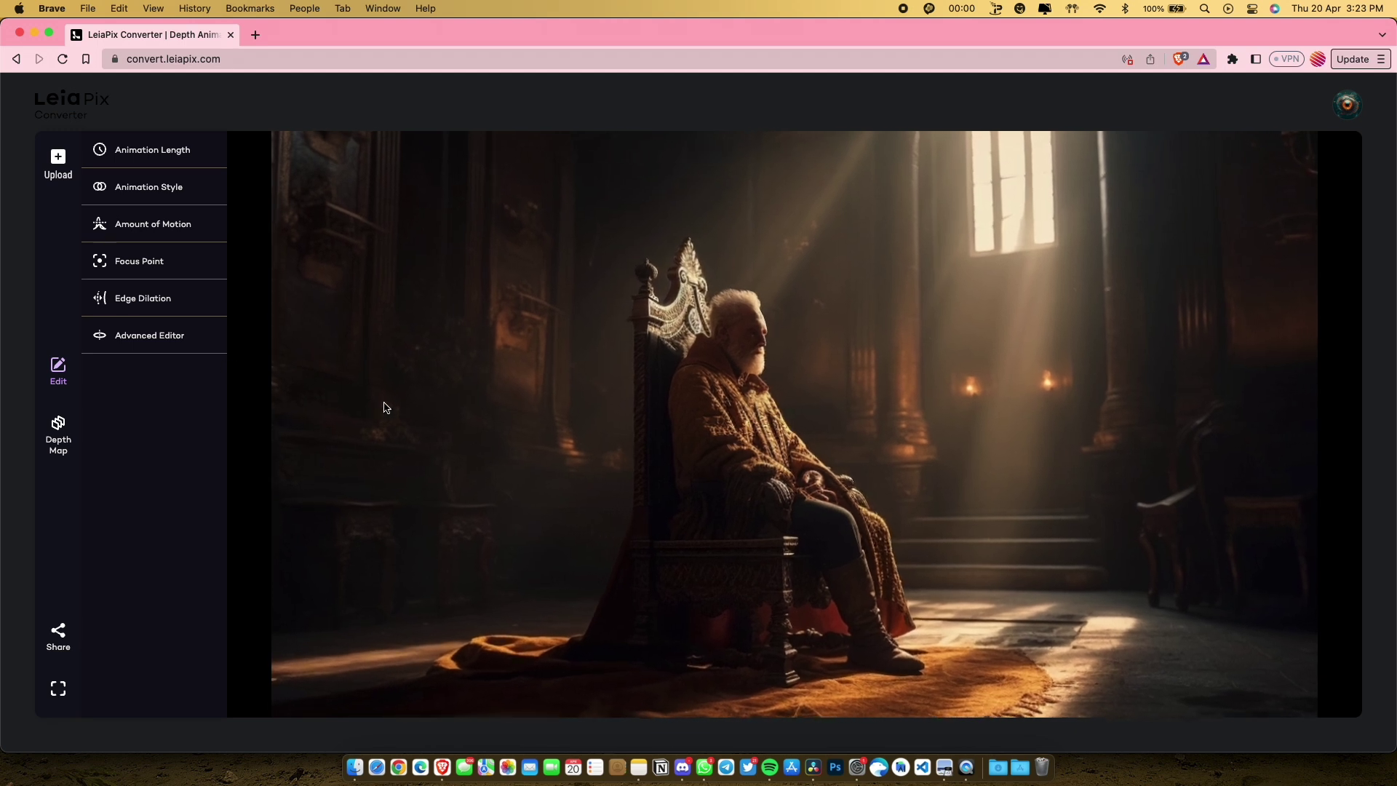
pyautogui.click(152, 150)
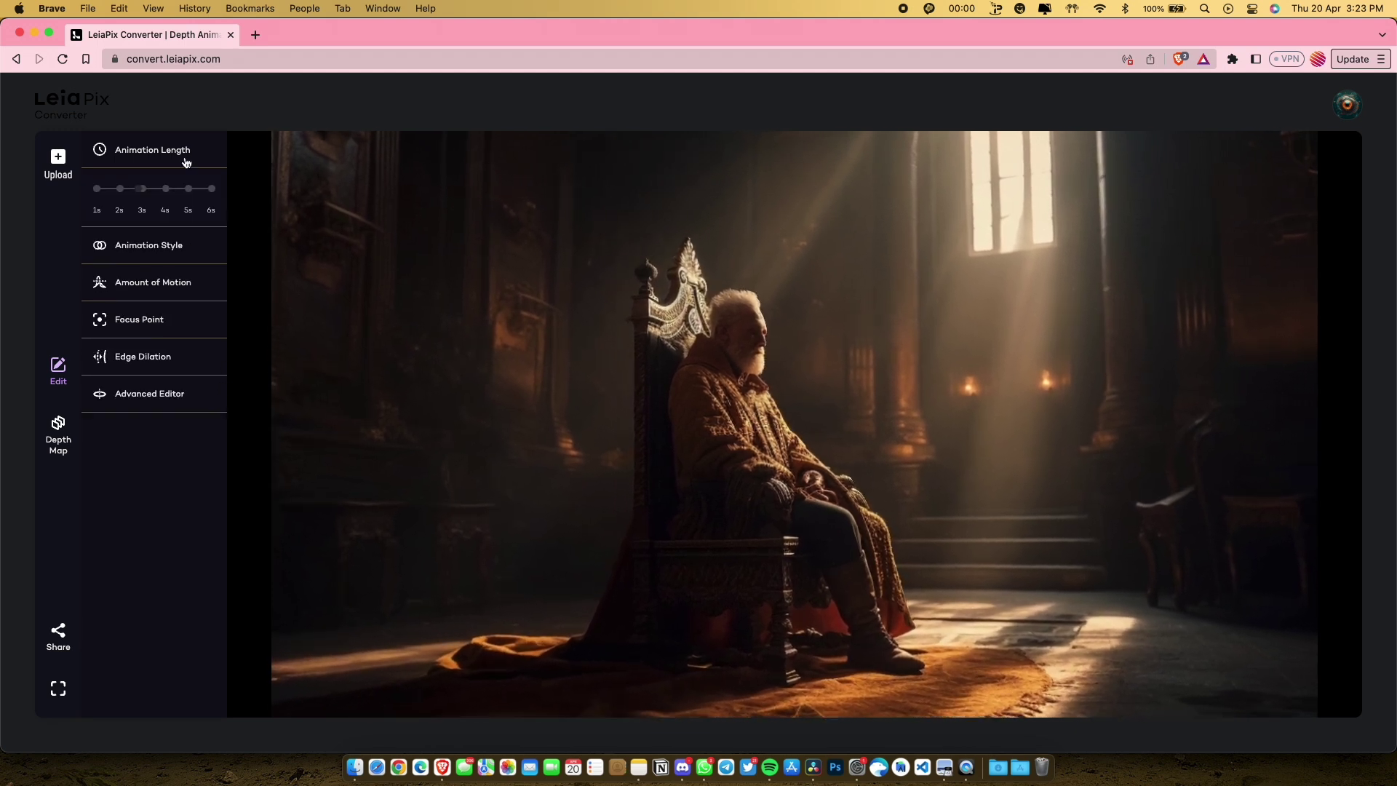
pyautogui.click(154, 245)
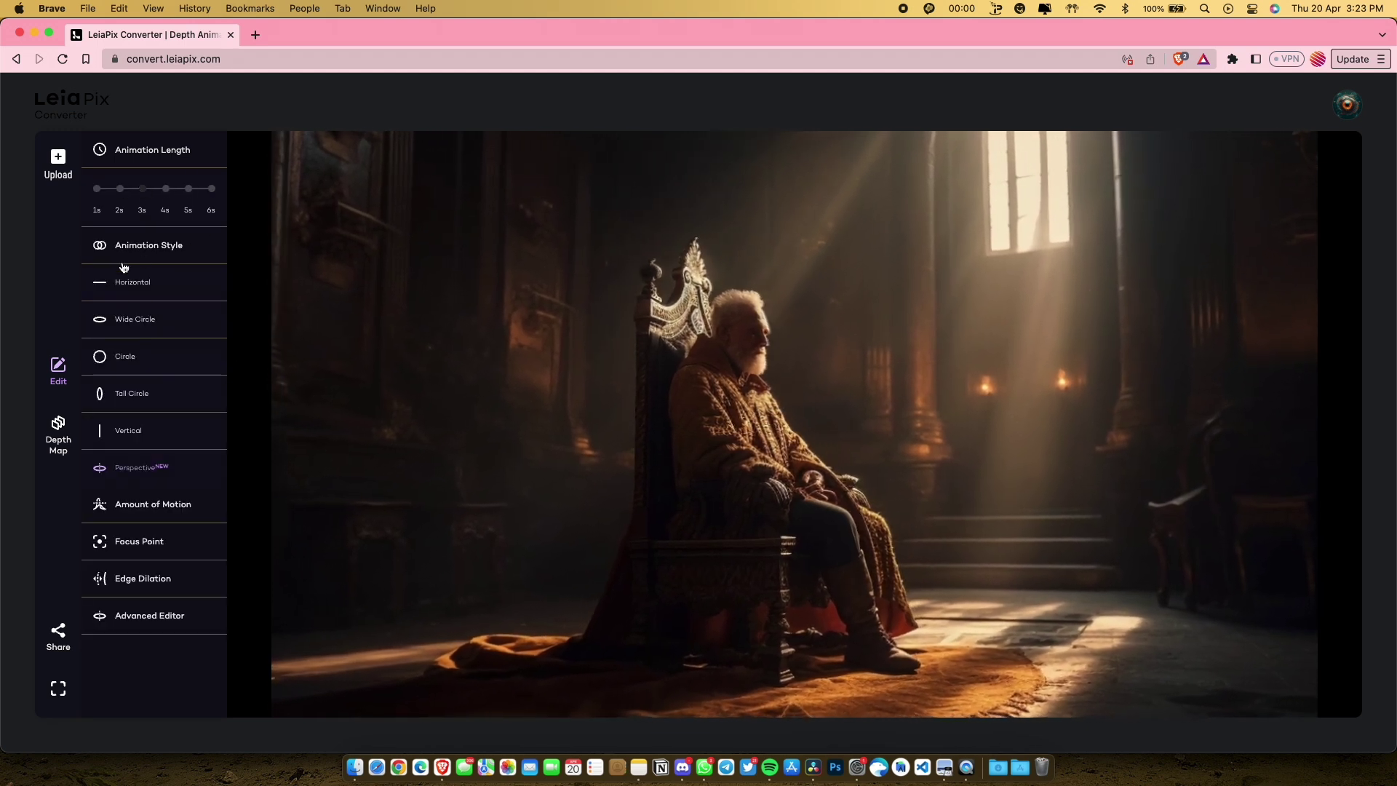
pyautogui.click(143, 471)
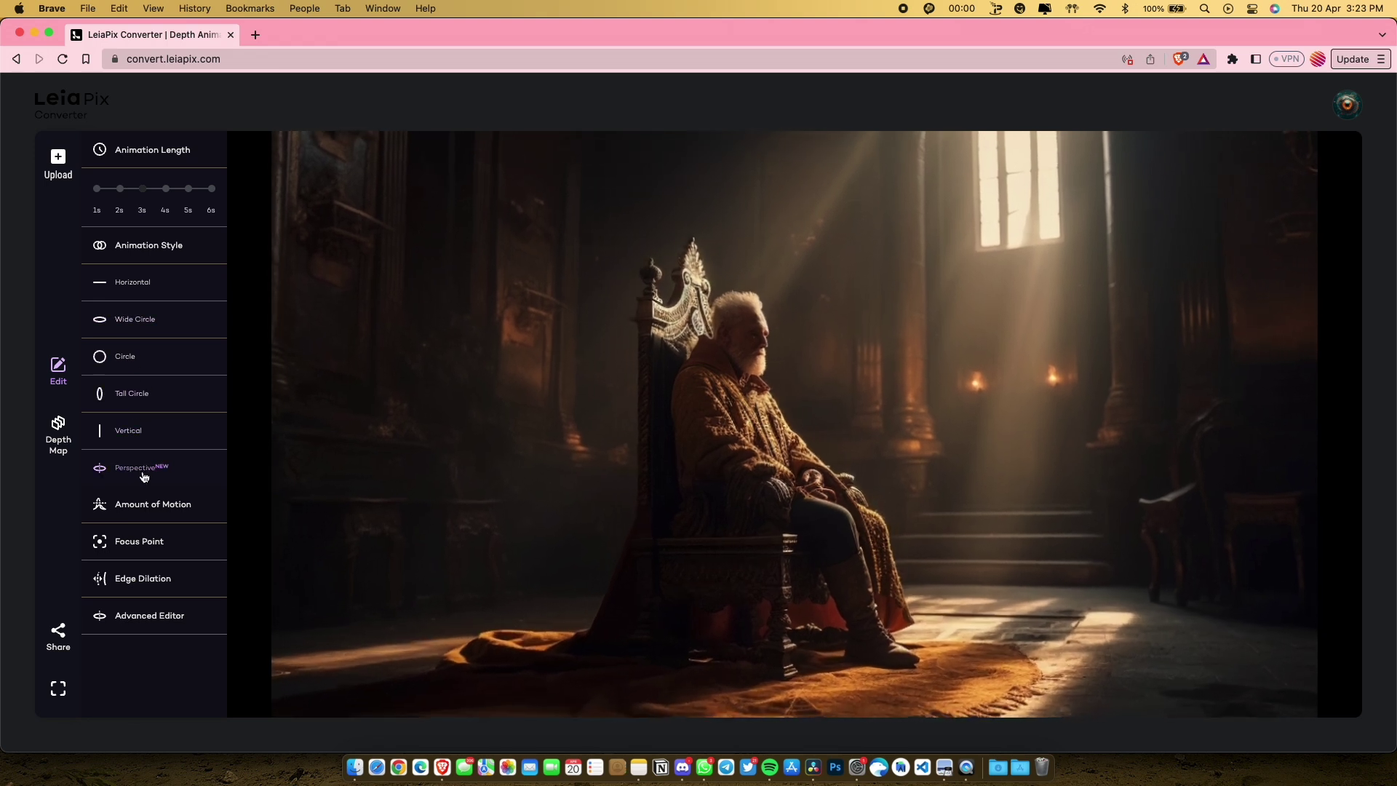
# Check the motion amount, focus point and edge dilation options, then open the Advanced Editor.
pyautogui.click(142, 502)
pyautogui.scroll(-3, 185, 539)
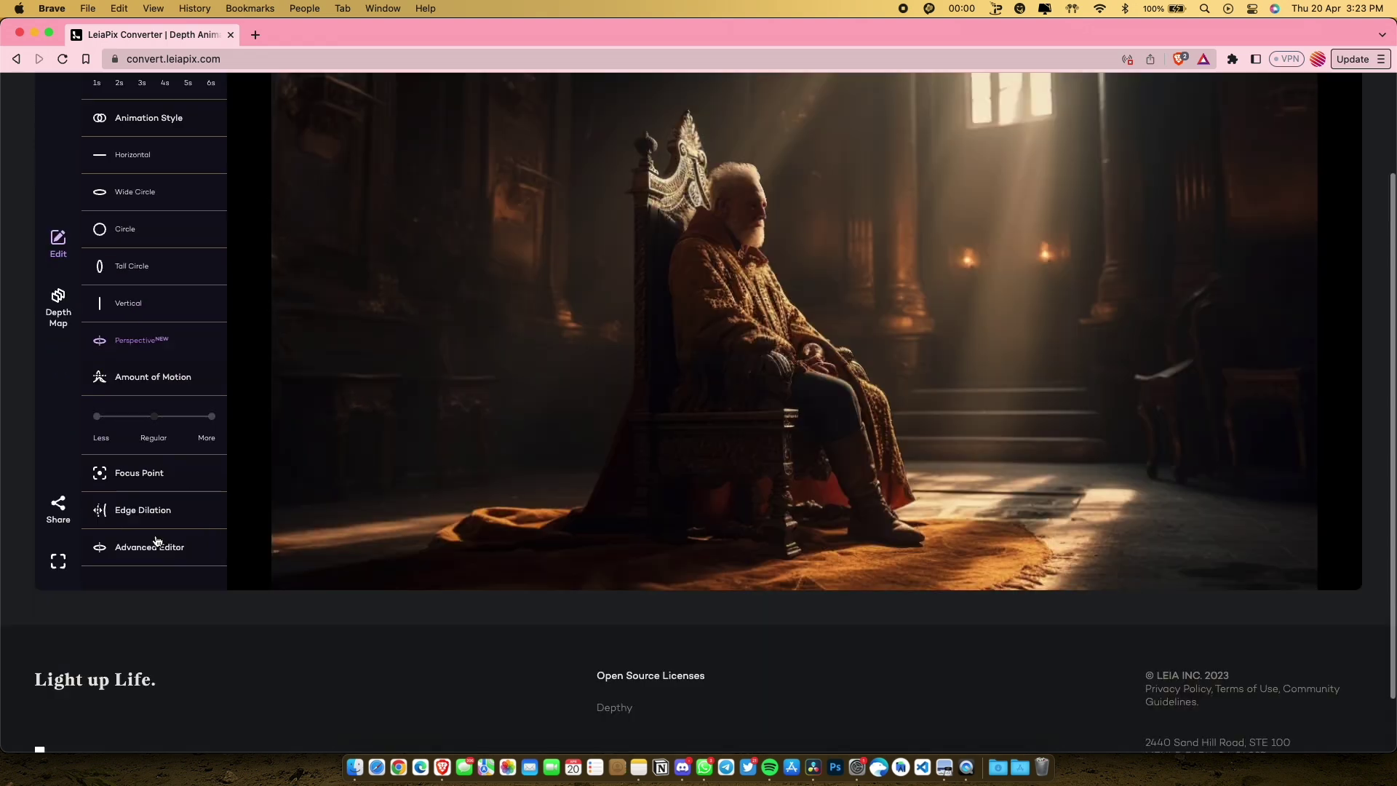
pyautogui.click(139, 471)
pyautogui.scroll(3, 312, 434)
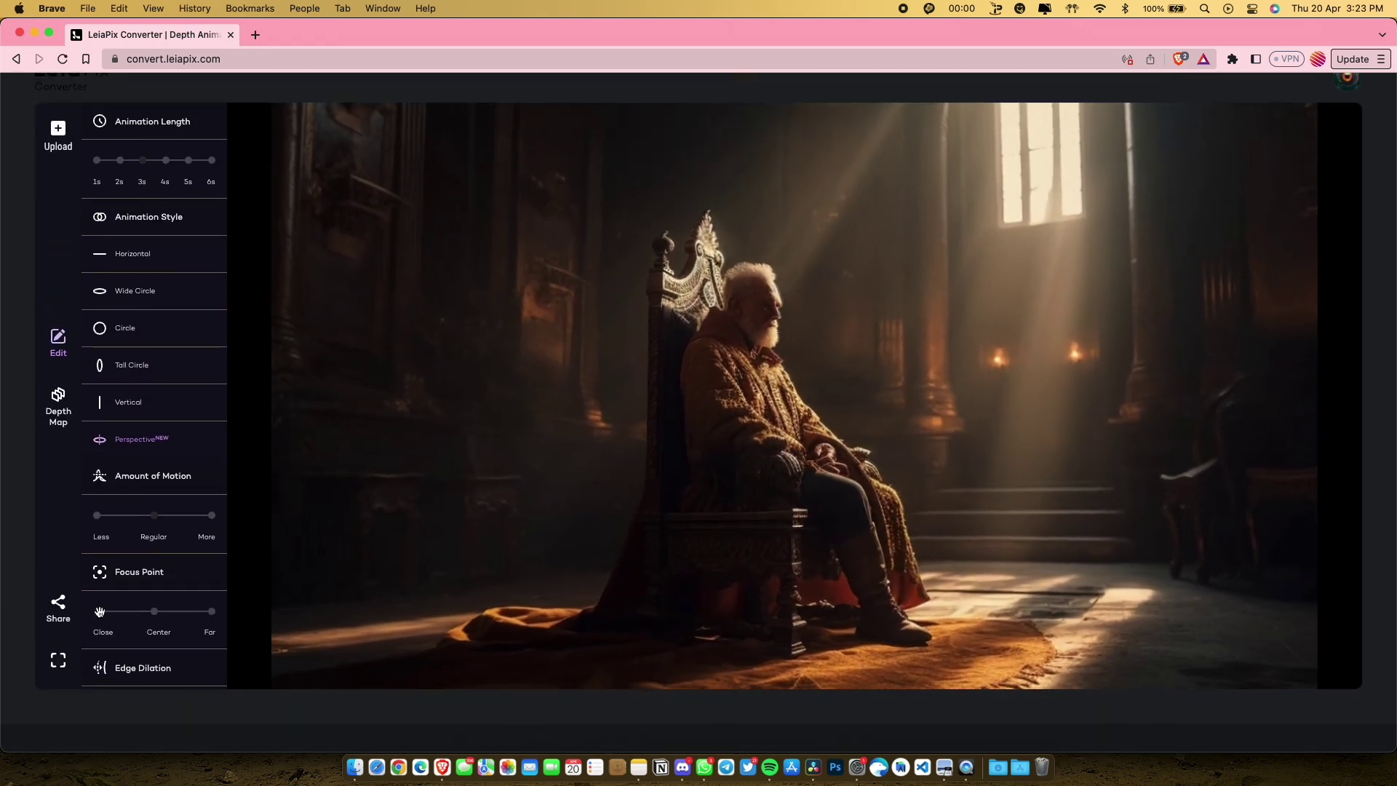
pyautogui.click(149, 667)
pyautogui.scroll(-1, 154, 595)
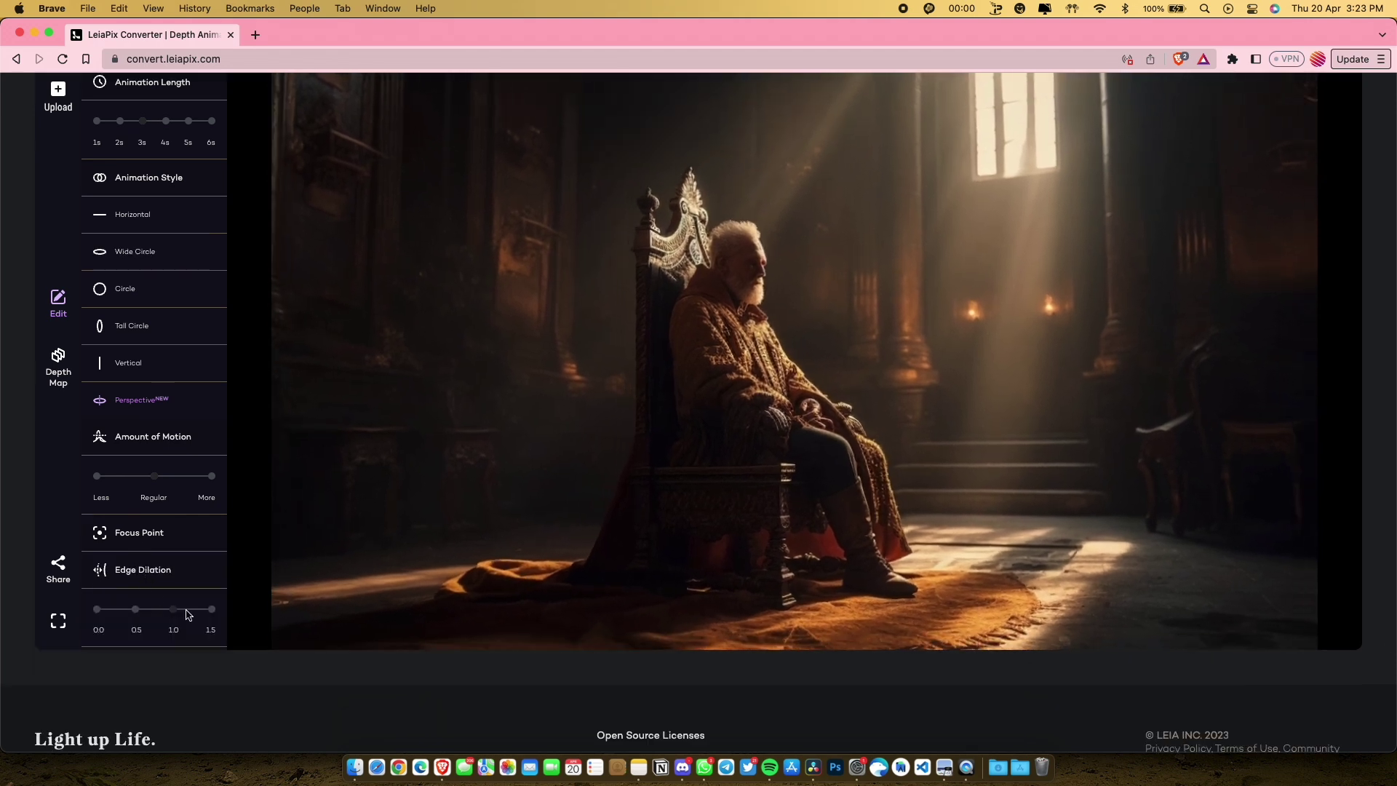
pyautogui.click(58, 368)
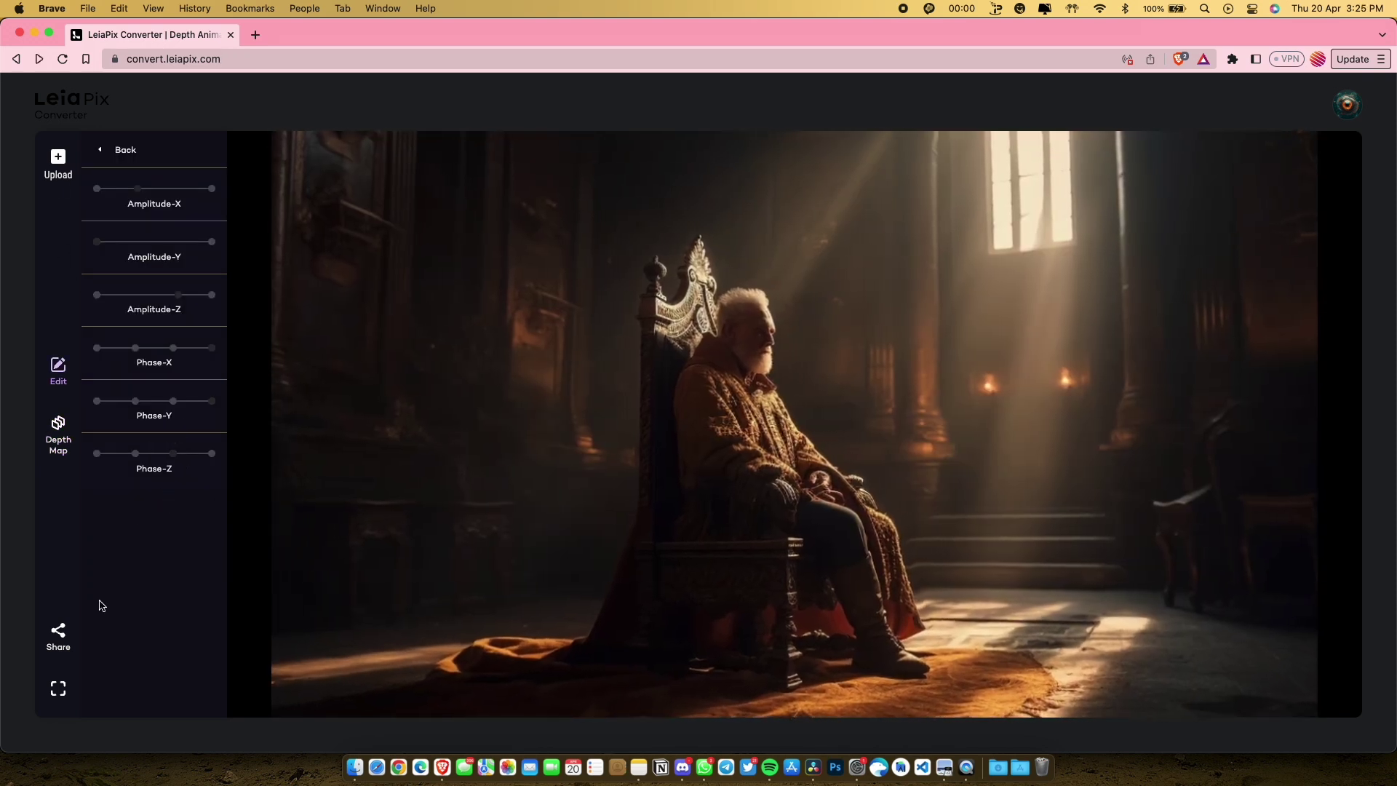
# Open the Share options for the finished king animation.
pyautogui.click(59, 634)
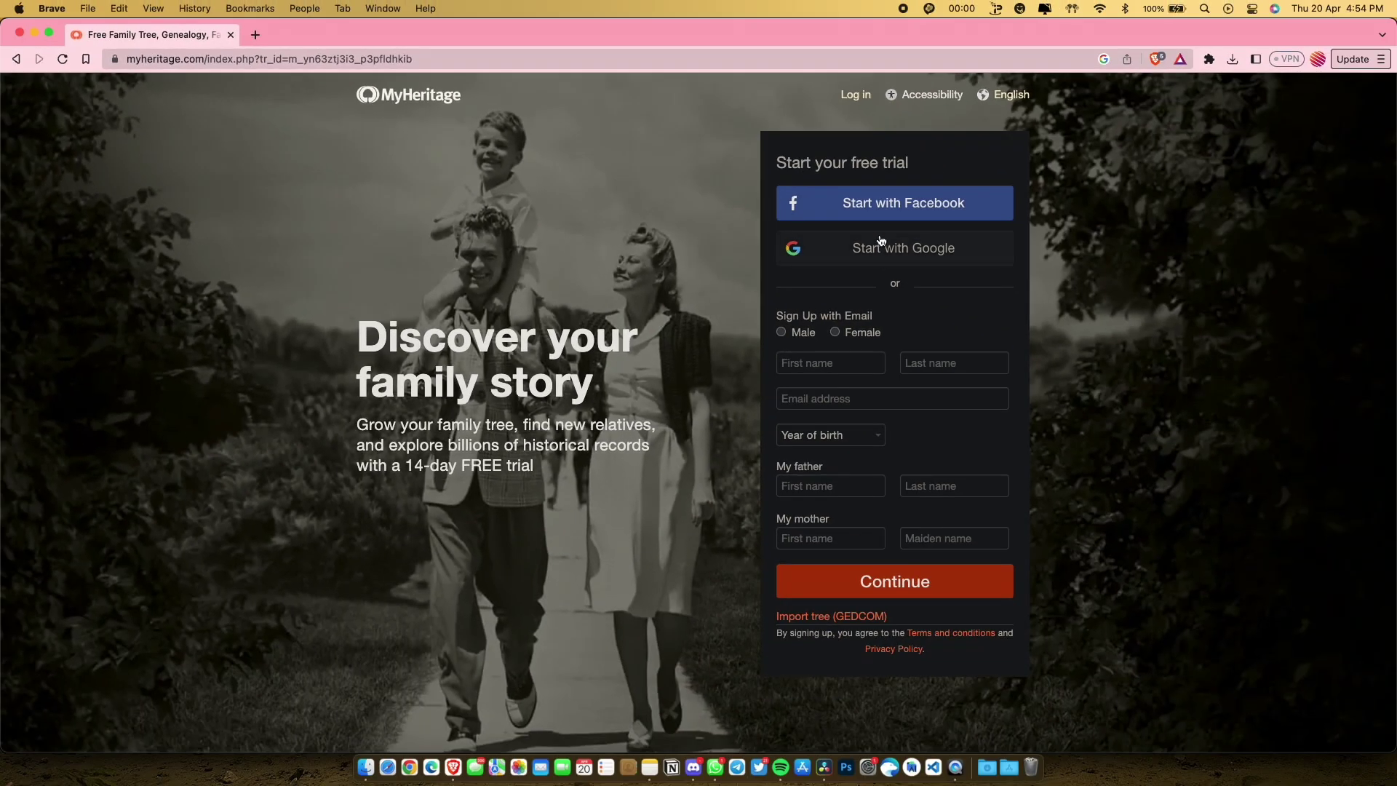
# Upload the young man's PNG to Deep Nostalgia for animation.
pyautogui.click(869, 430)
pyautogui.click(943, 498)
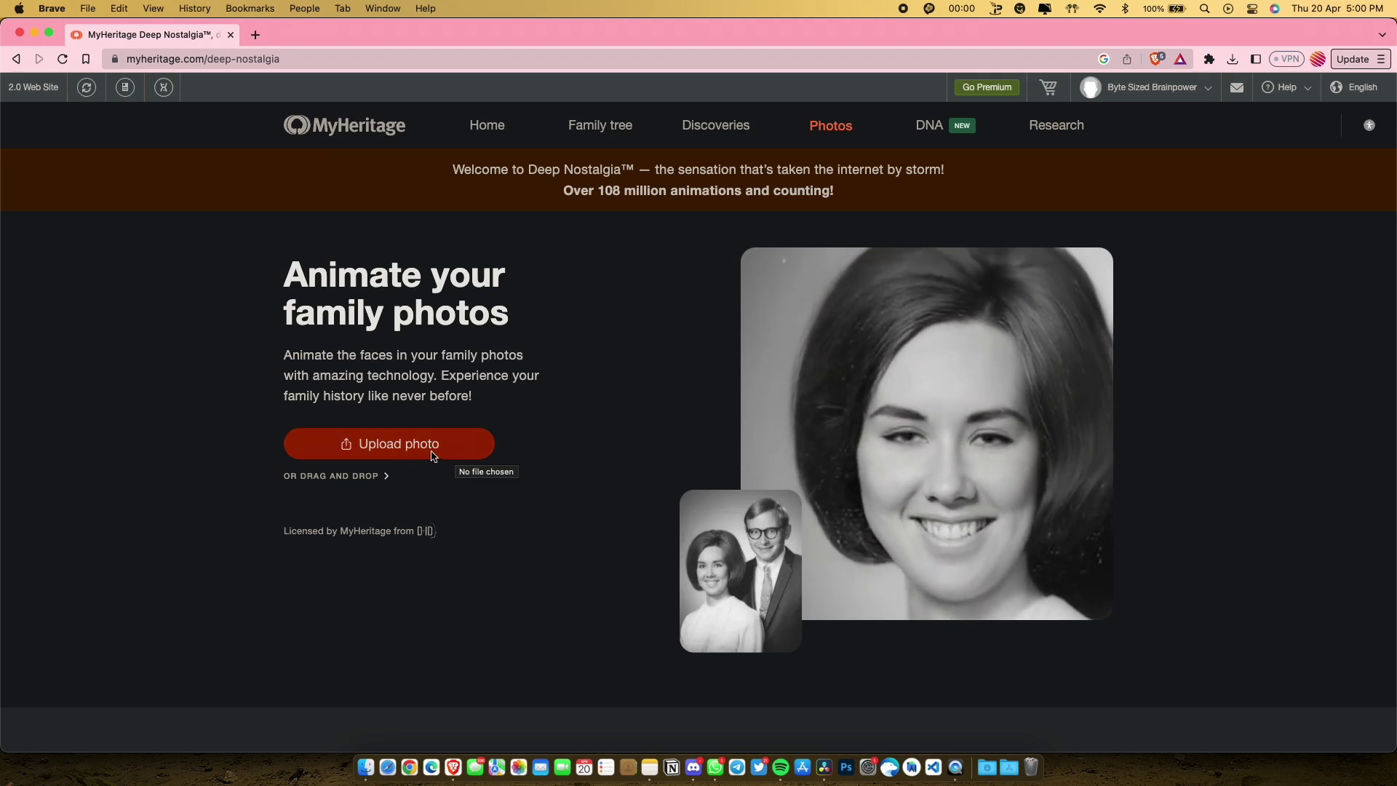
pyautogui.click(364, 761)
pyautogui.moveTo(406, 551); pyautogui.dragTo(919, 477)
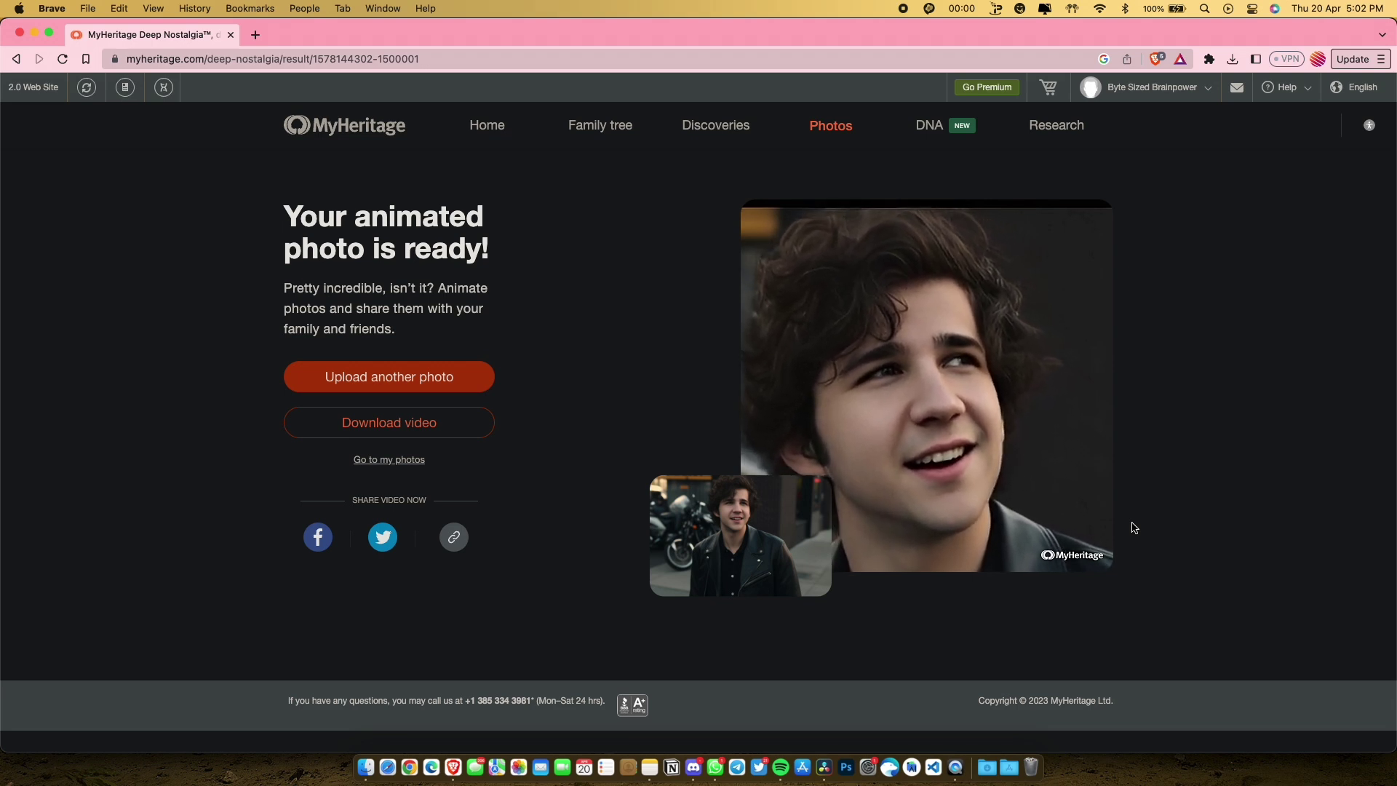
# Download the animated portrait video and save it into Downloads.
pyautogui.click(402, 434)
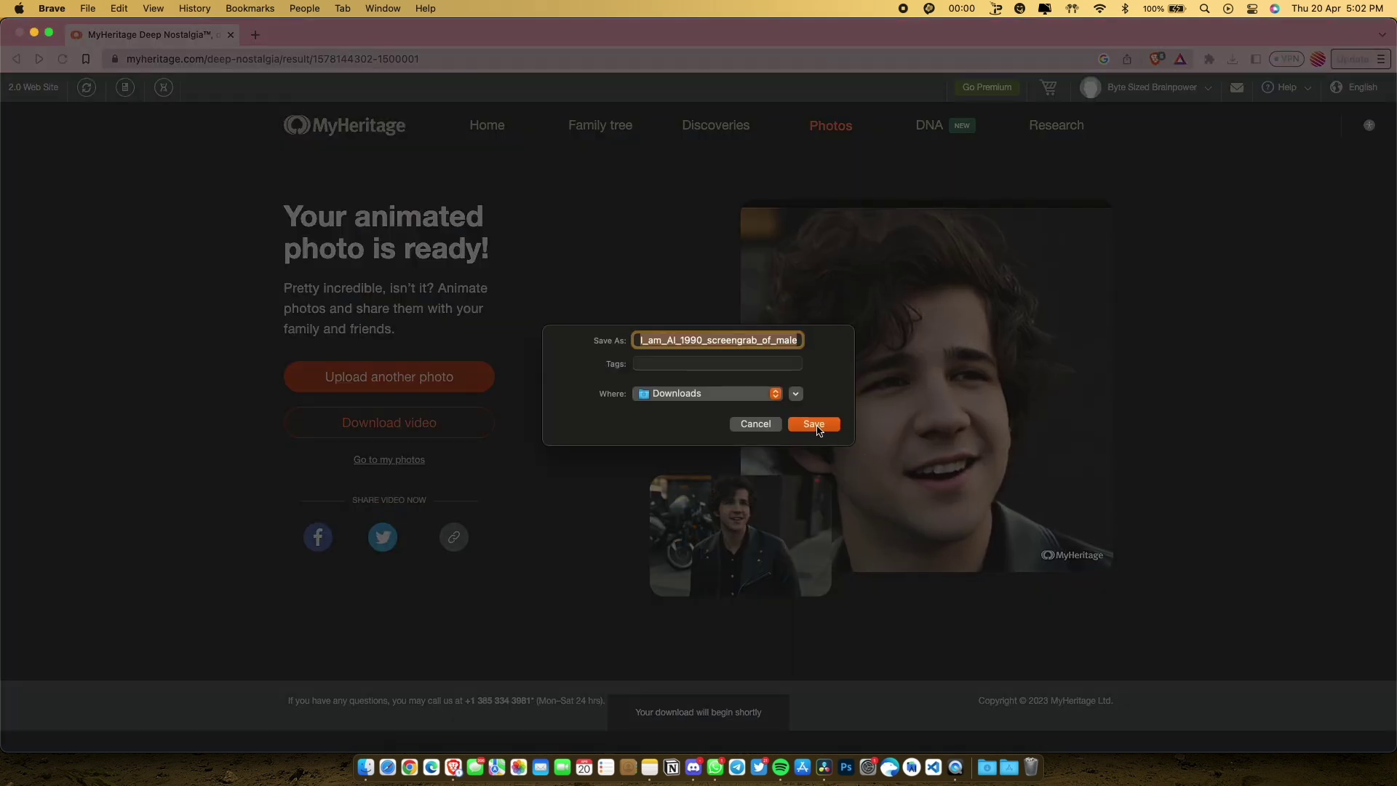
pyautogui.click(815, 426)
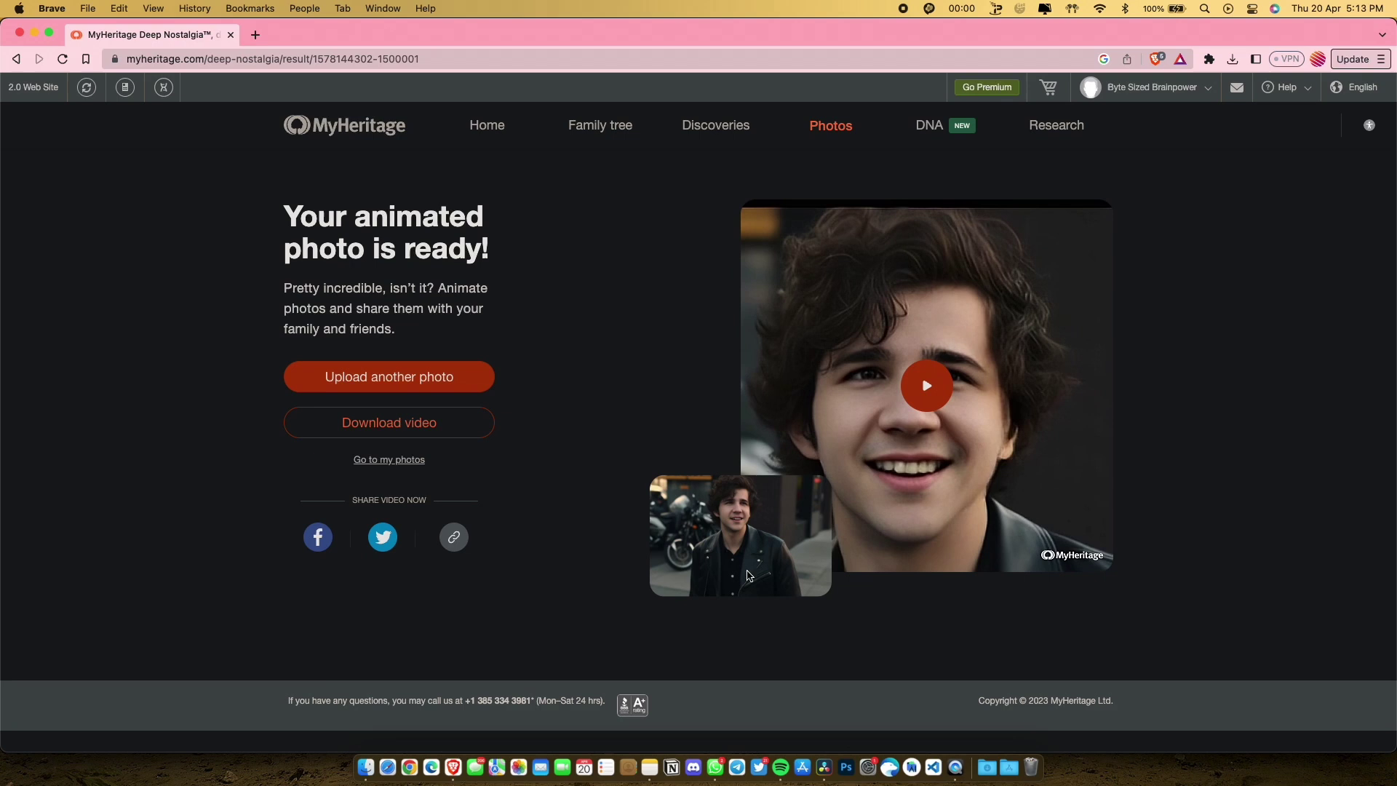
# Go to Photos > DeepStory and upload the young man's photo.
pyautogui.moveTo(831, 125)
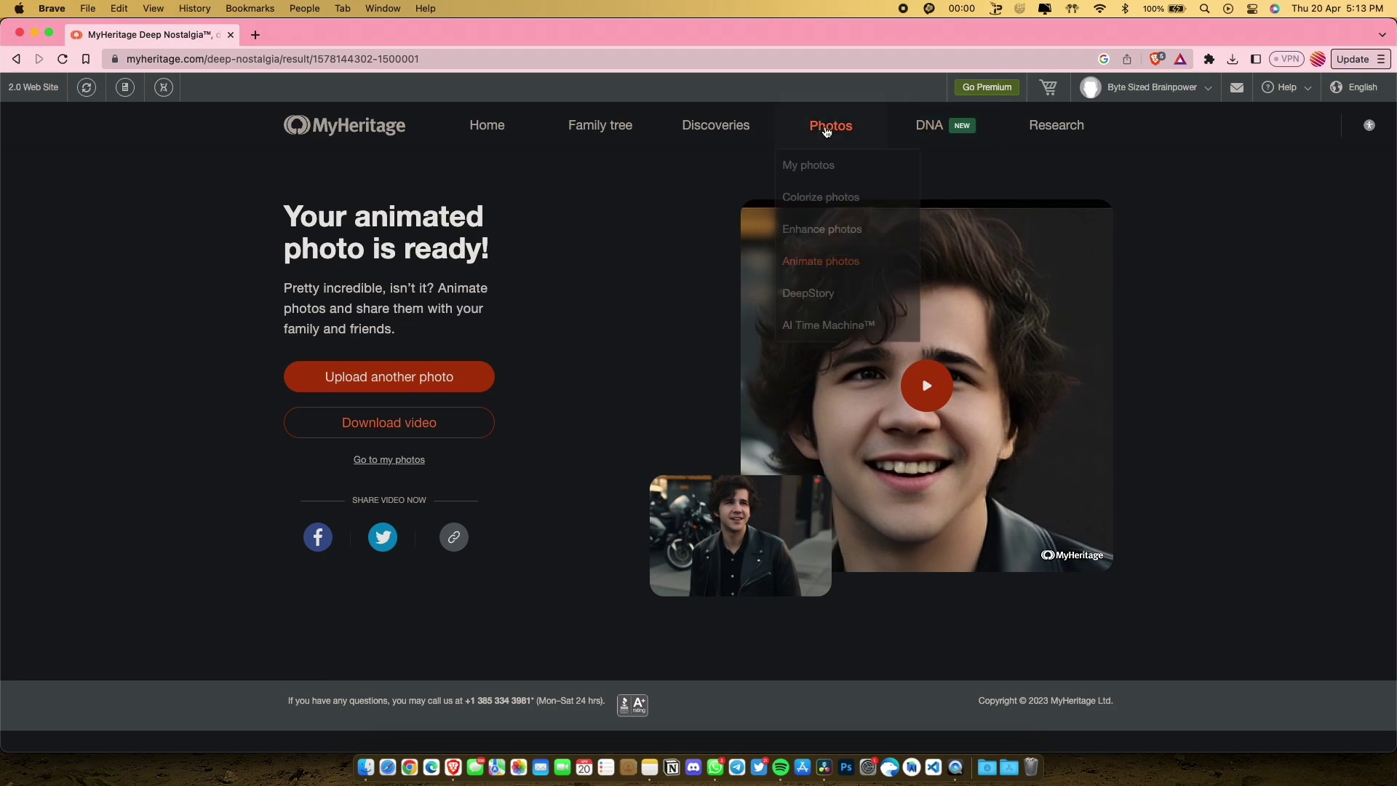
pyautogui.click(831, 294)
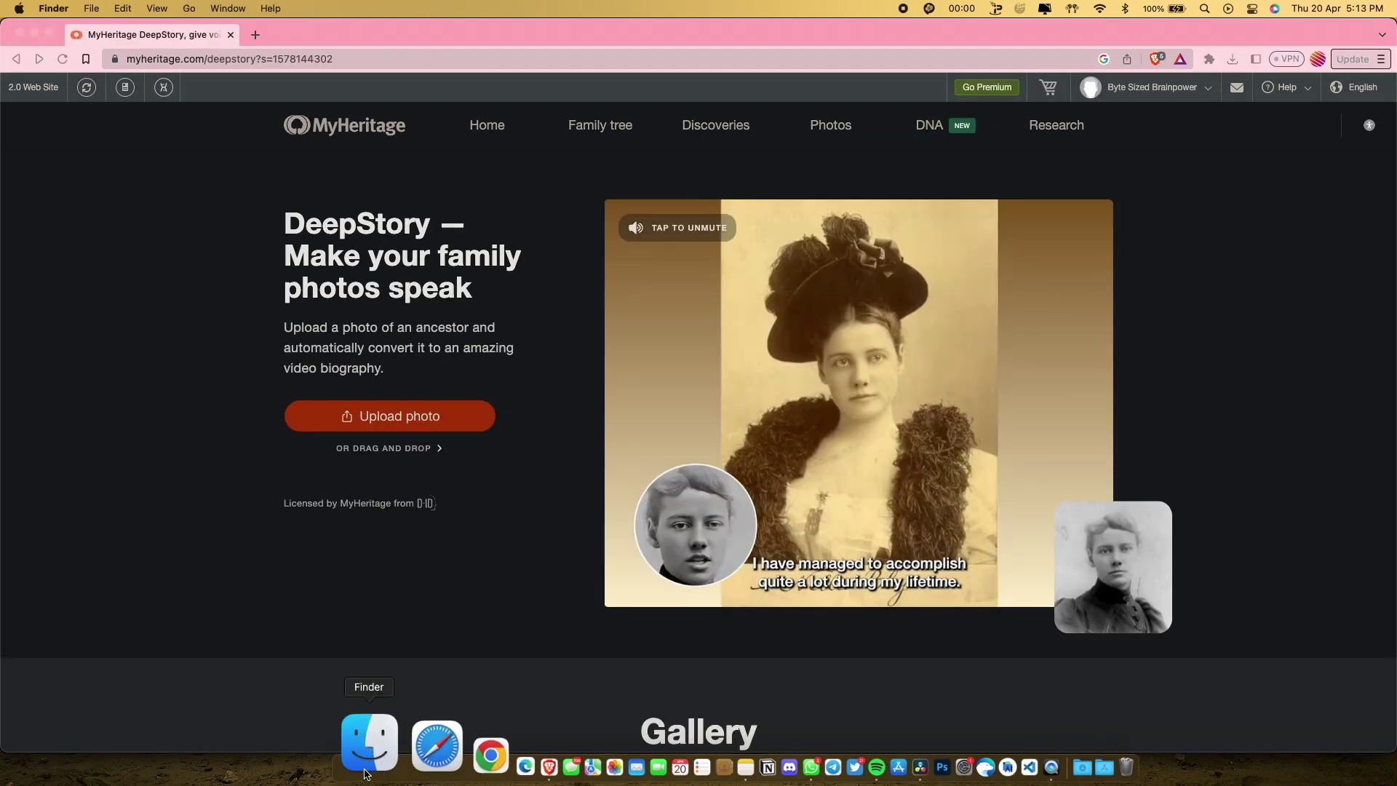
pyautogui.click(367, 735)
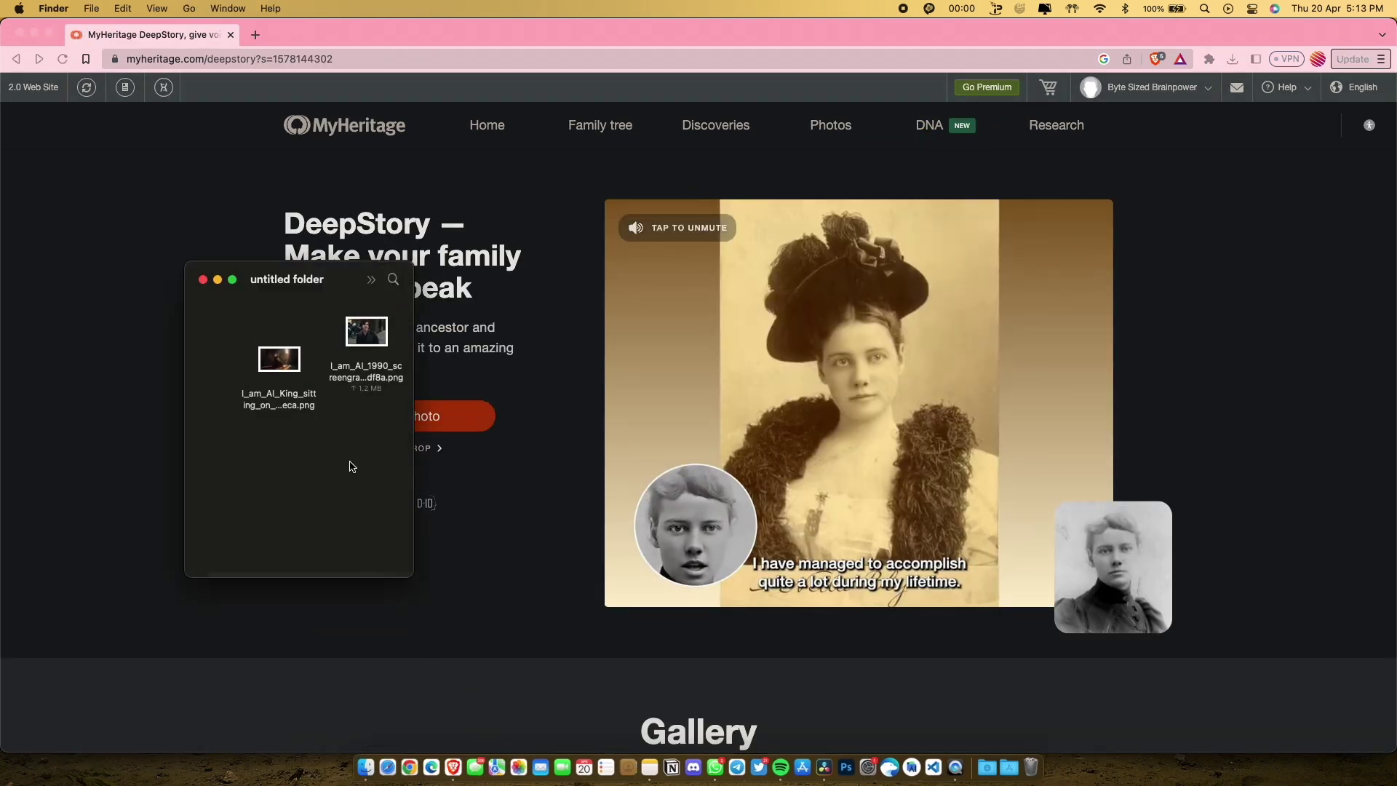
pyautogui.moveTo(368, 344); pyautogui.dragTo(678, 375)
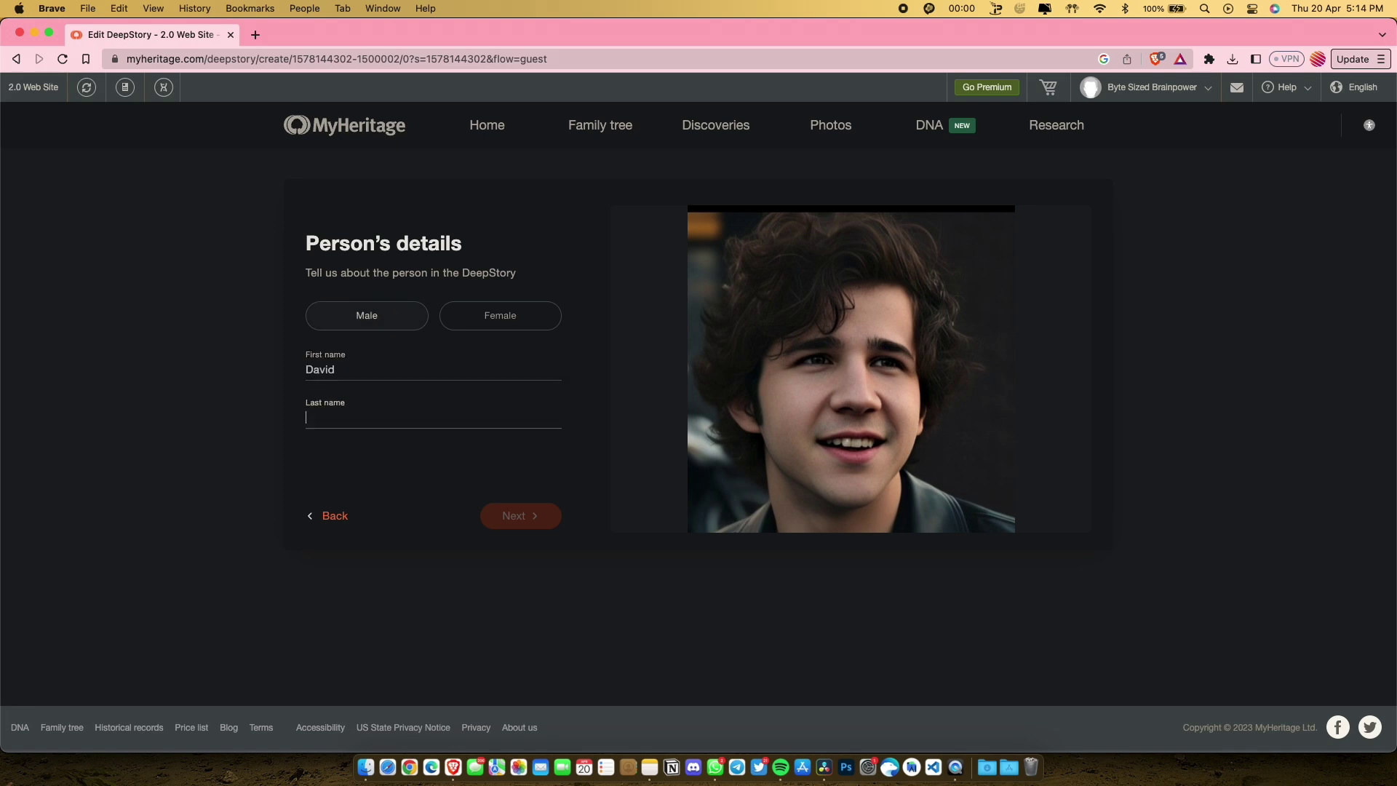
# Add the marriage chapter text, create the DeepStory and accept the service terms.
pyautogui.click(534, 524)
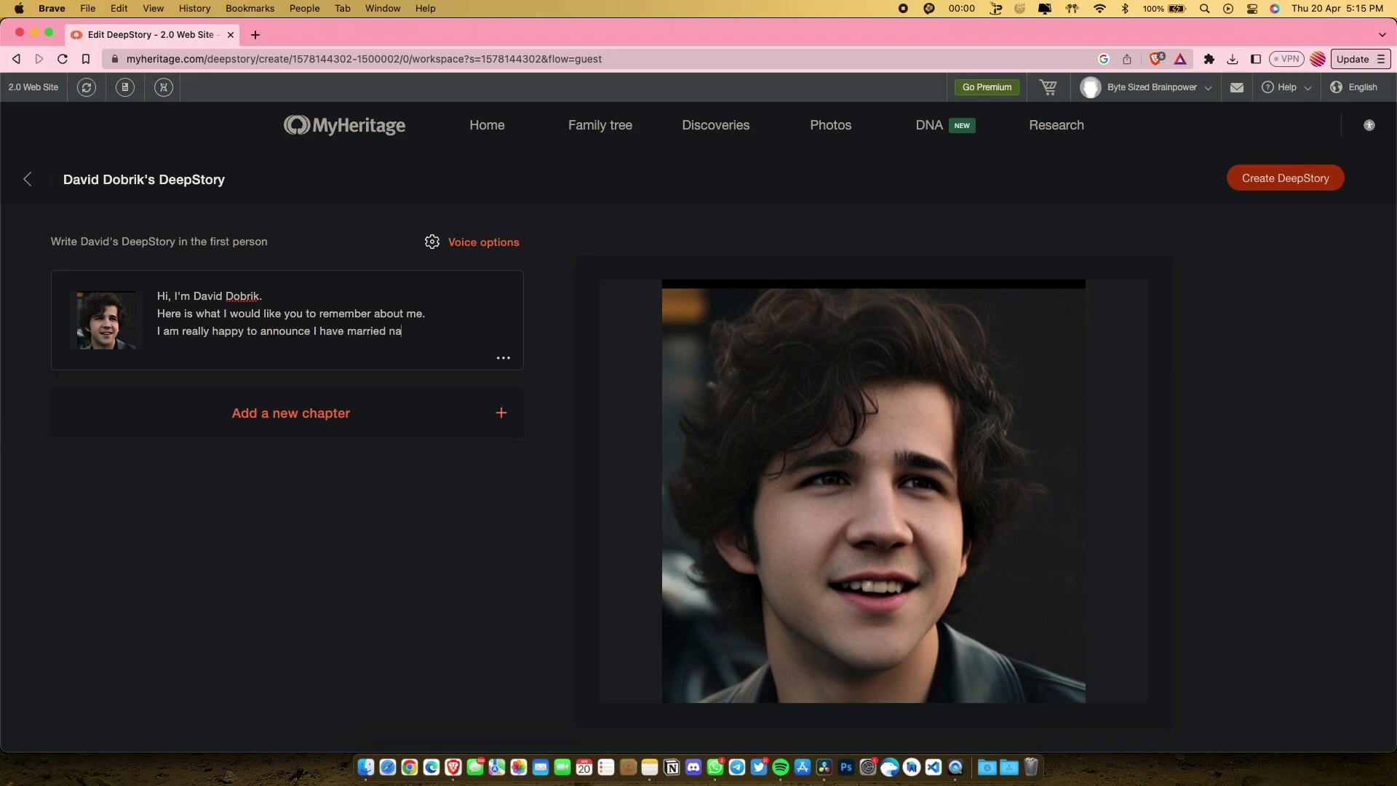
pyautogui.click(1286, 177)
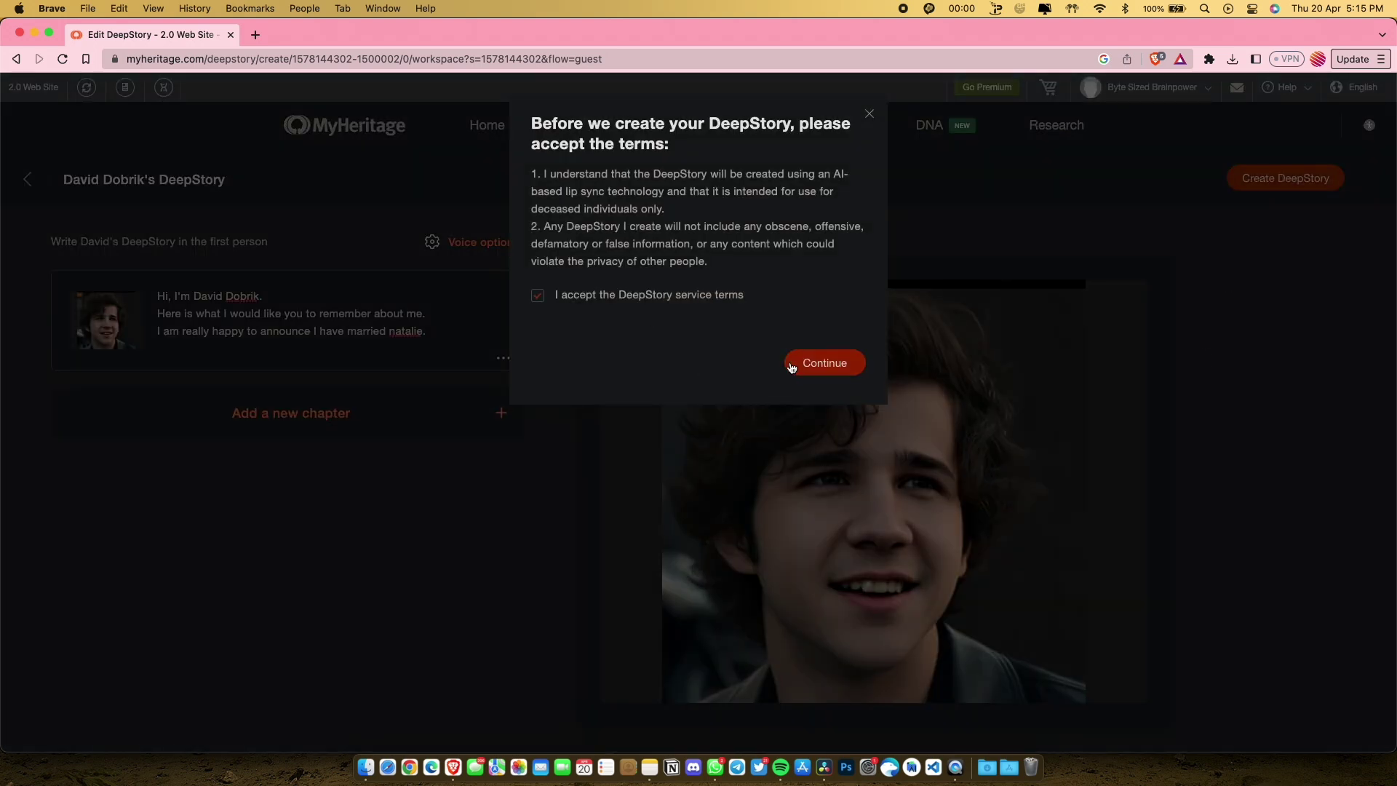
pyautogui.click(792, 366)
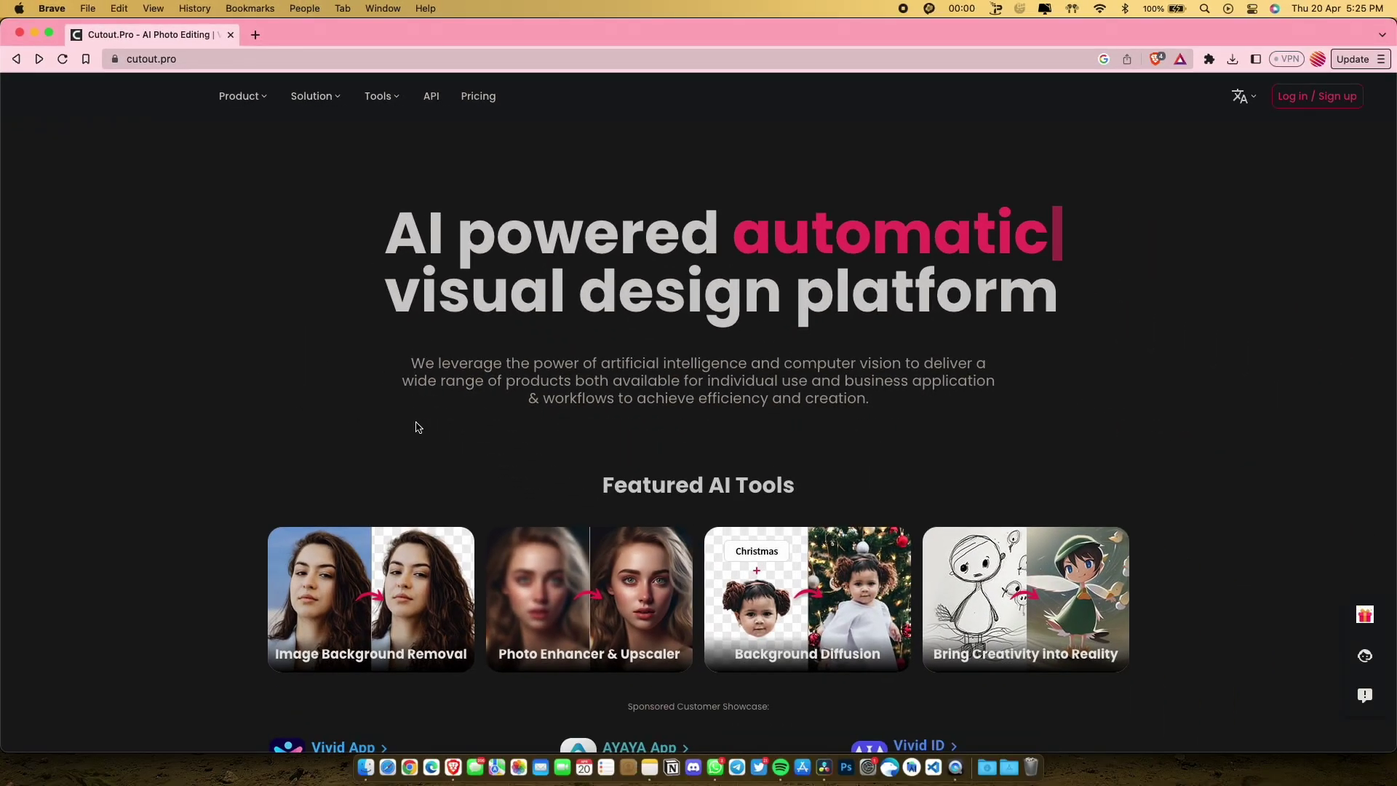
# Upload the young man's leather-jacket photo to Cutout.pro's Photo Animer.
pyautogui.scroll(-8, 418, 427)
pyautogui.scroll(-1, 416, 430)
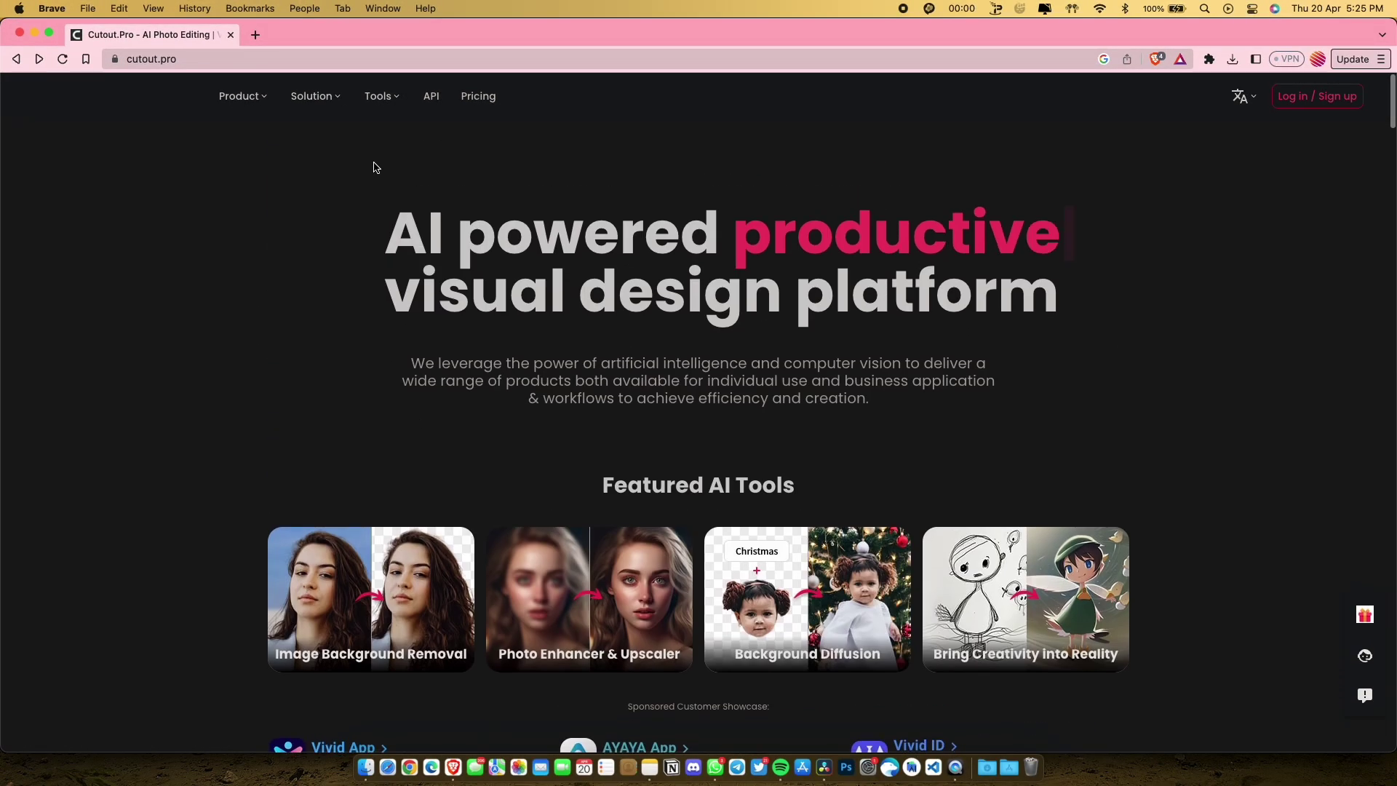
pyautogui.moveTo(256, 99)
pyautogui.click(481, 247)
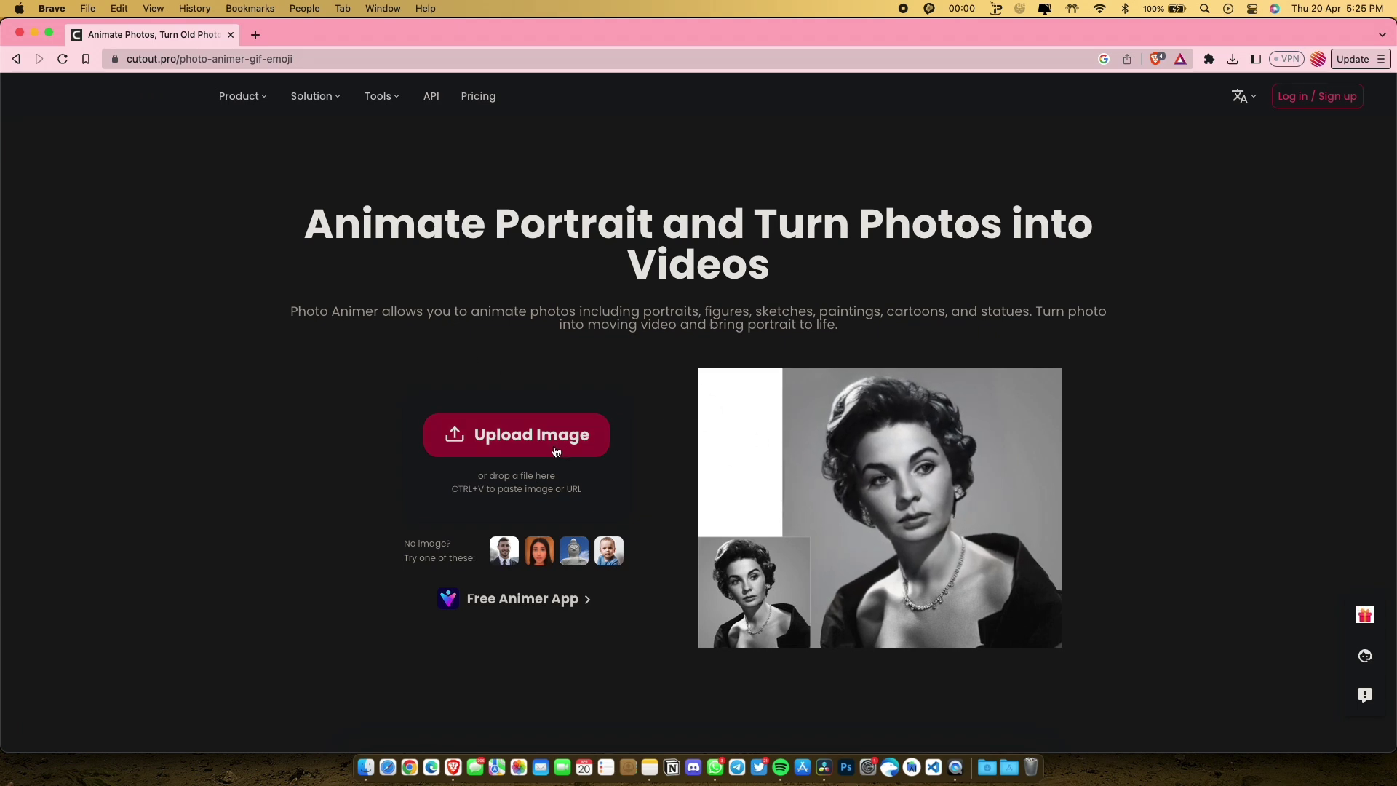
pyautogui.click(366, 767)
pyautogui.moveTo(258, 567); pyautogui.dragTo(489, 495)
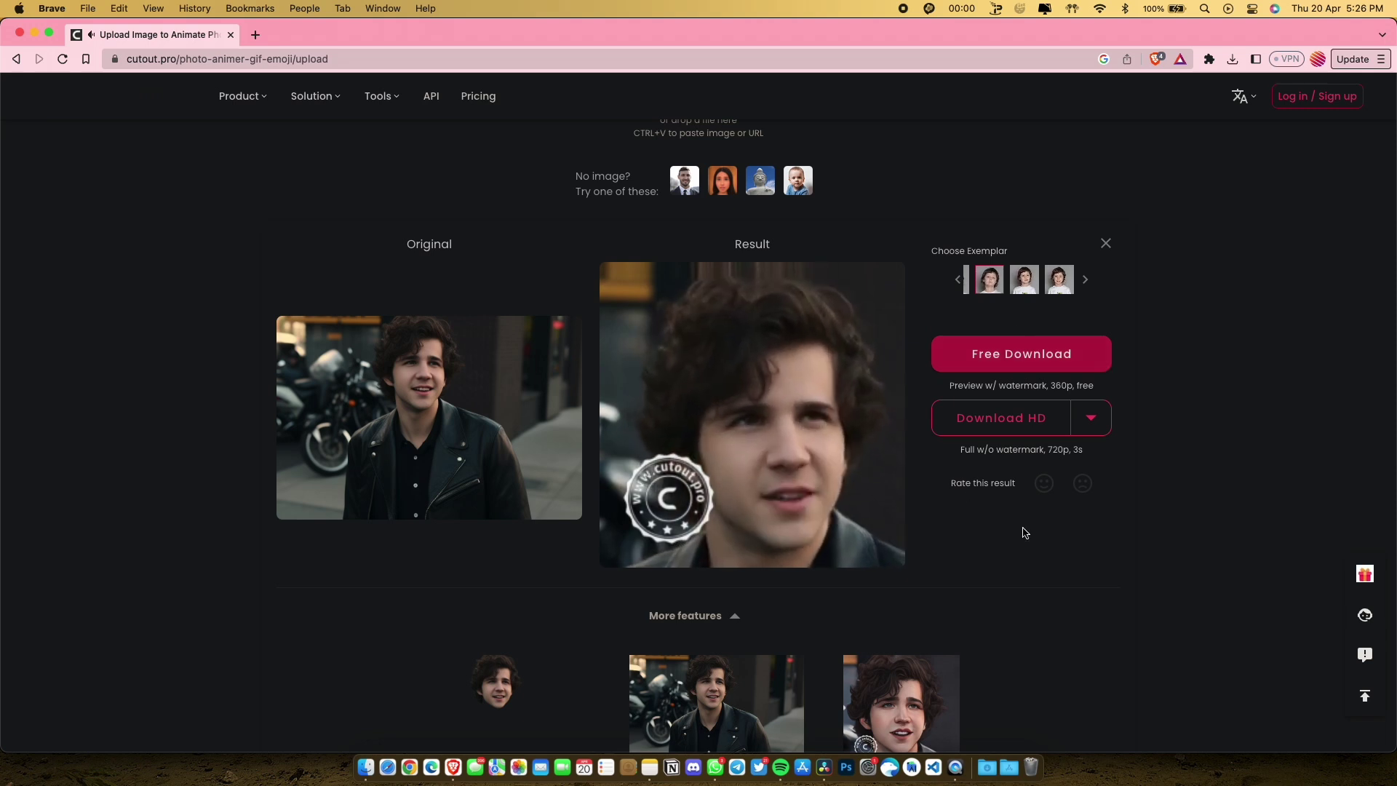
# Re-animate with a newly revealed exemplar motion and save the watermarked preview to Downloads.
pyautogui.click(958, 280)
pyautogui.click(978, 280)
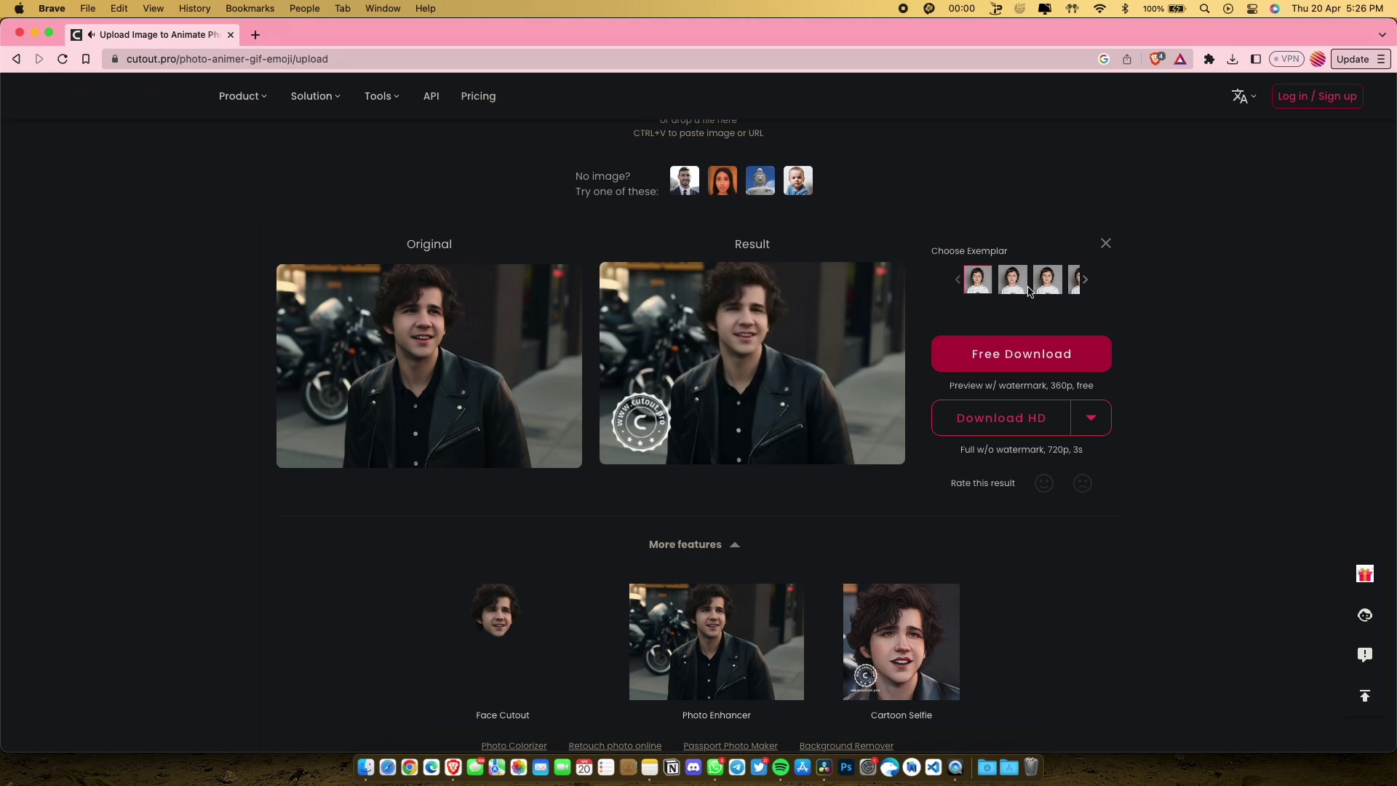
pyautogui.click(1047, 287)
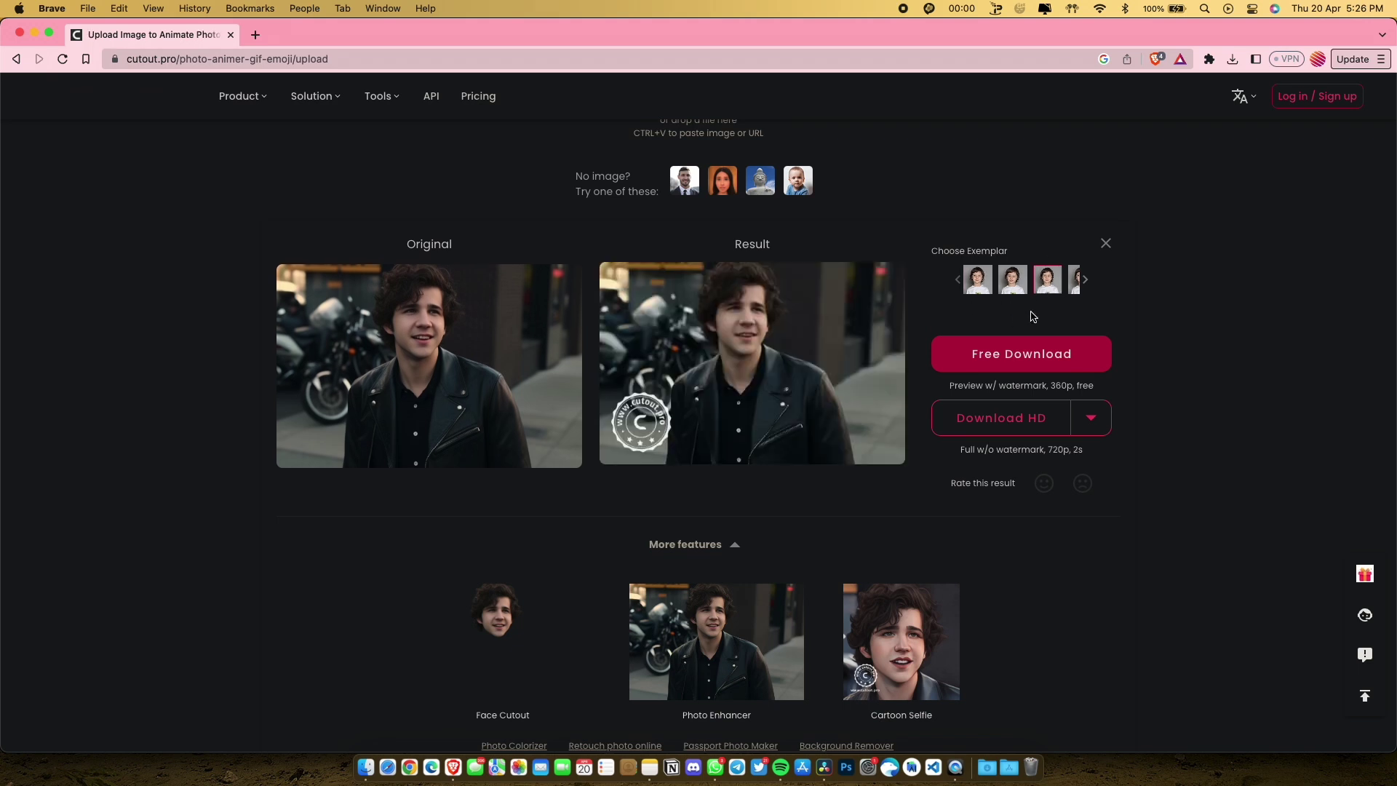
pyautogui.click(1085, 281)
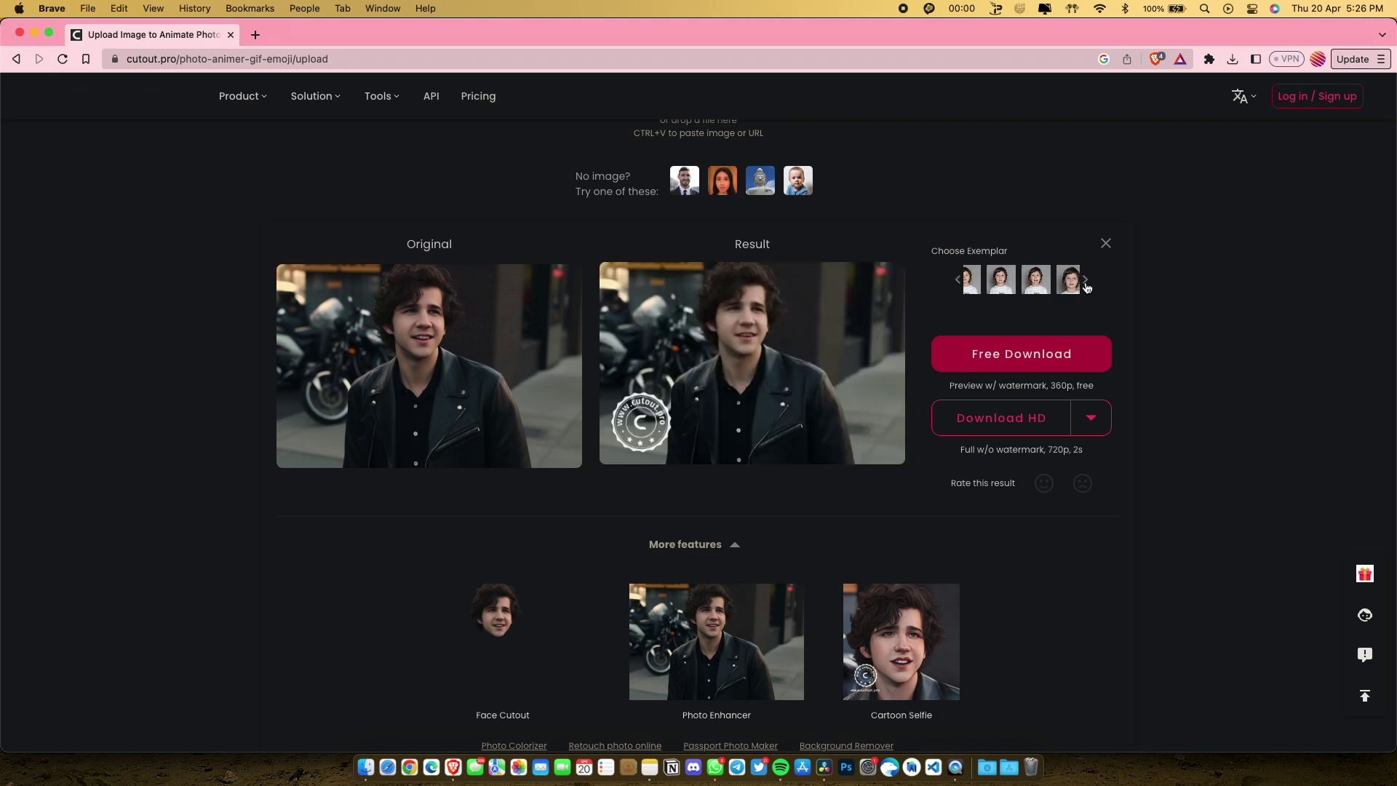
pyautogui.click(1080, 287)
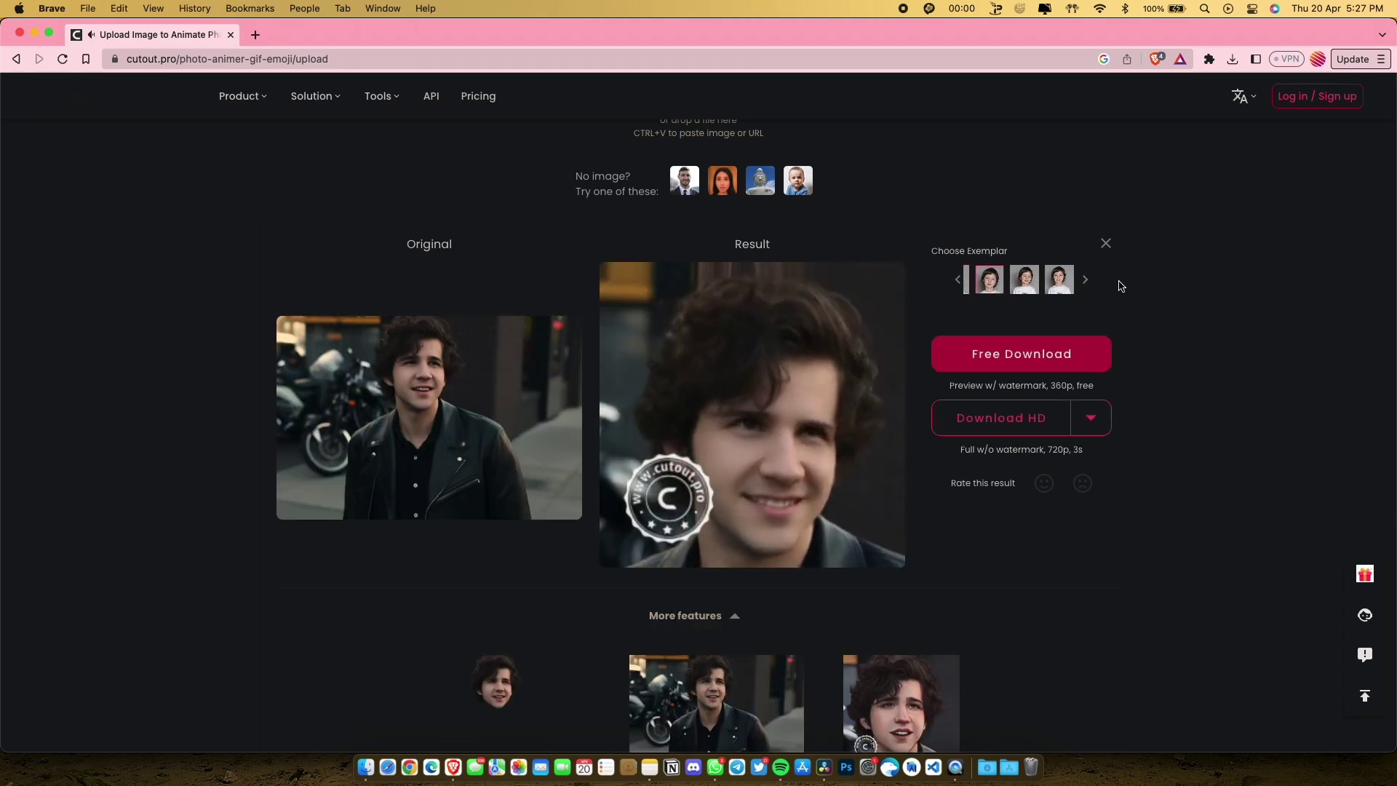
pyautogui.click(1017, 355)
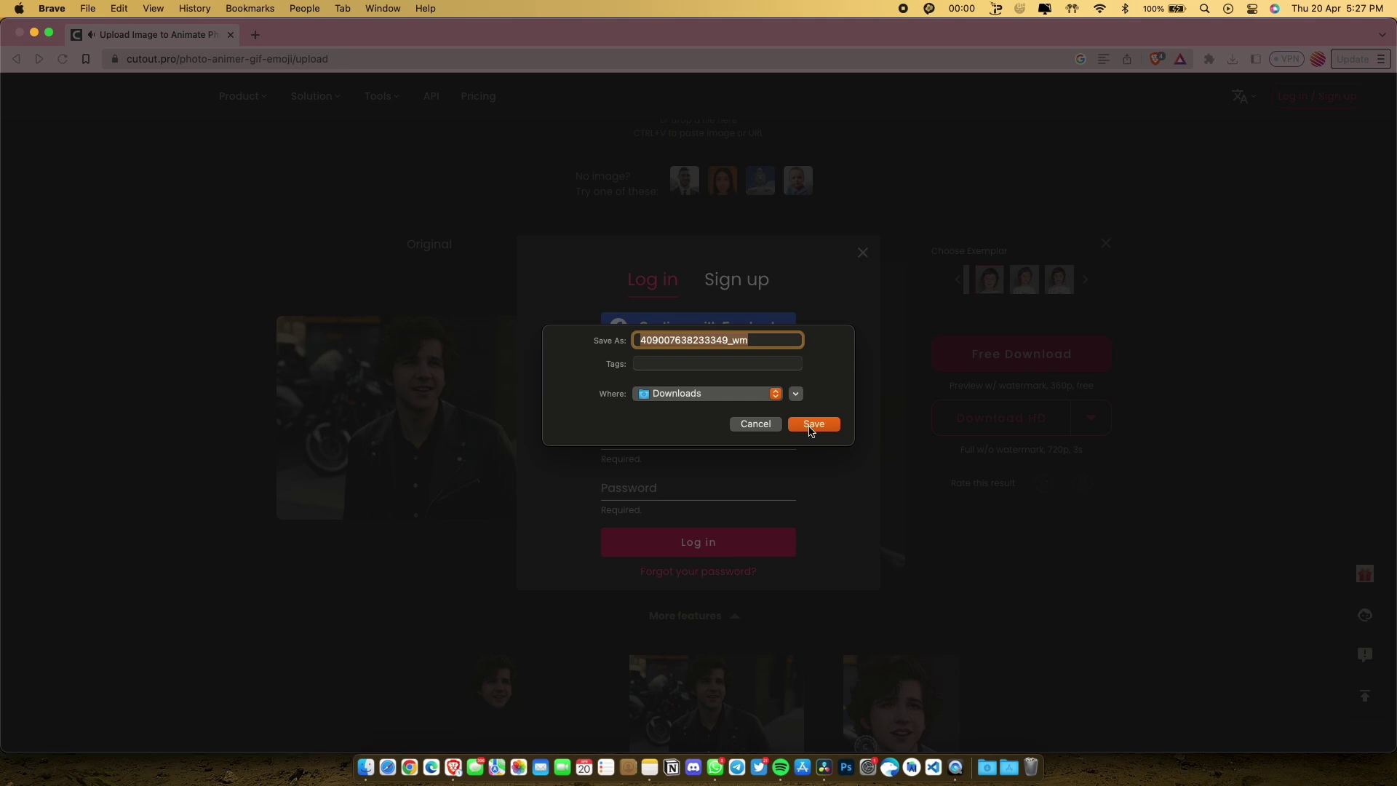
pyautogui.click(826, 430)
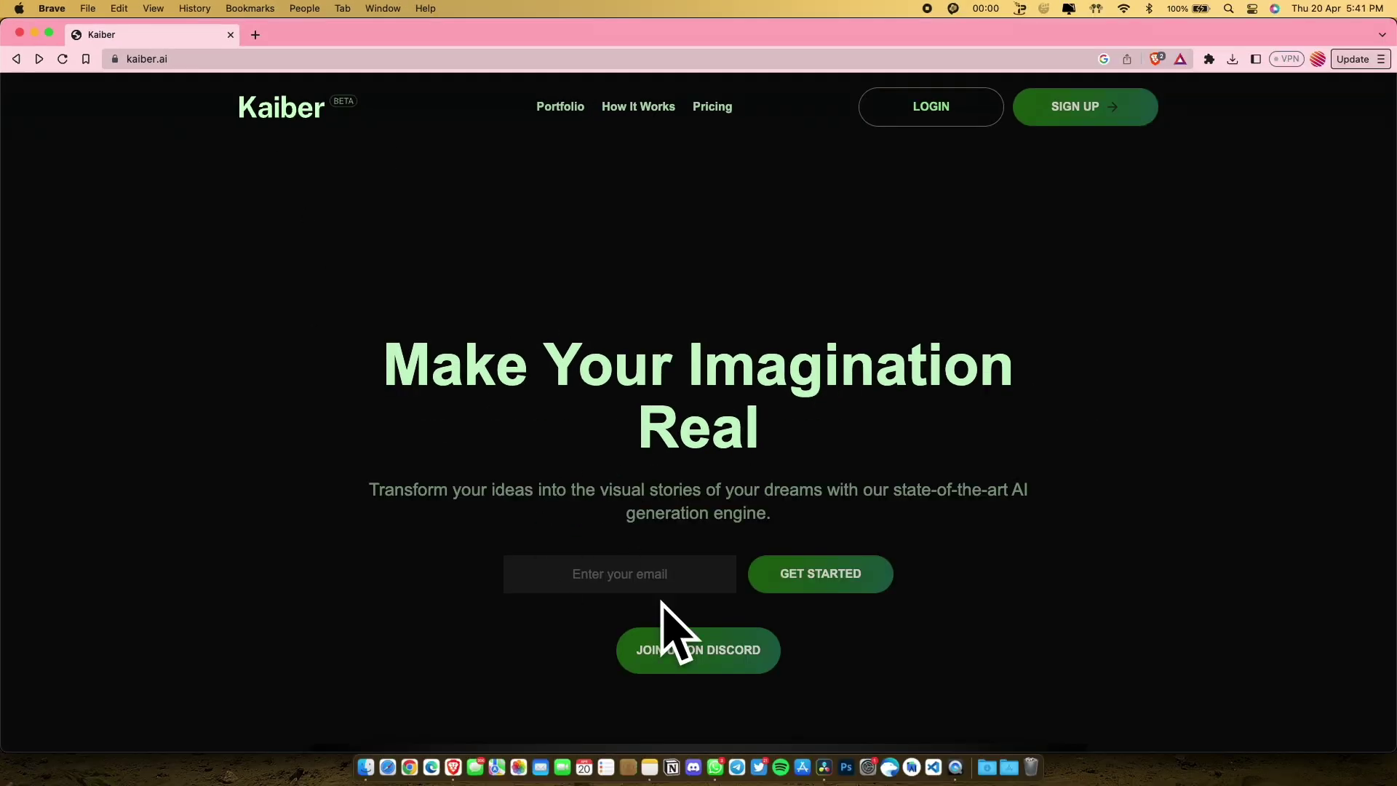
# Sign up for Kaiber, entering a password and its confirmation.
pyautogui.click(1074, 118)
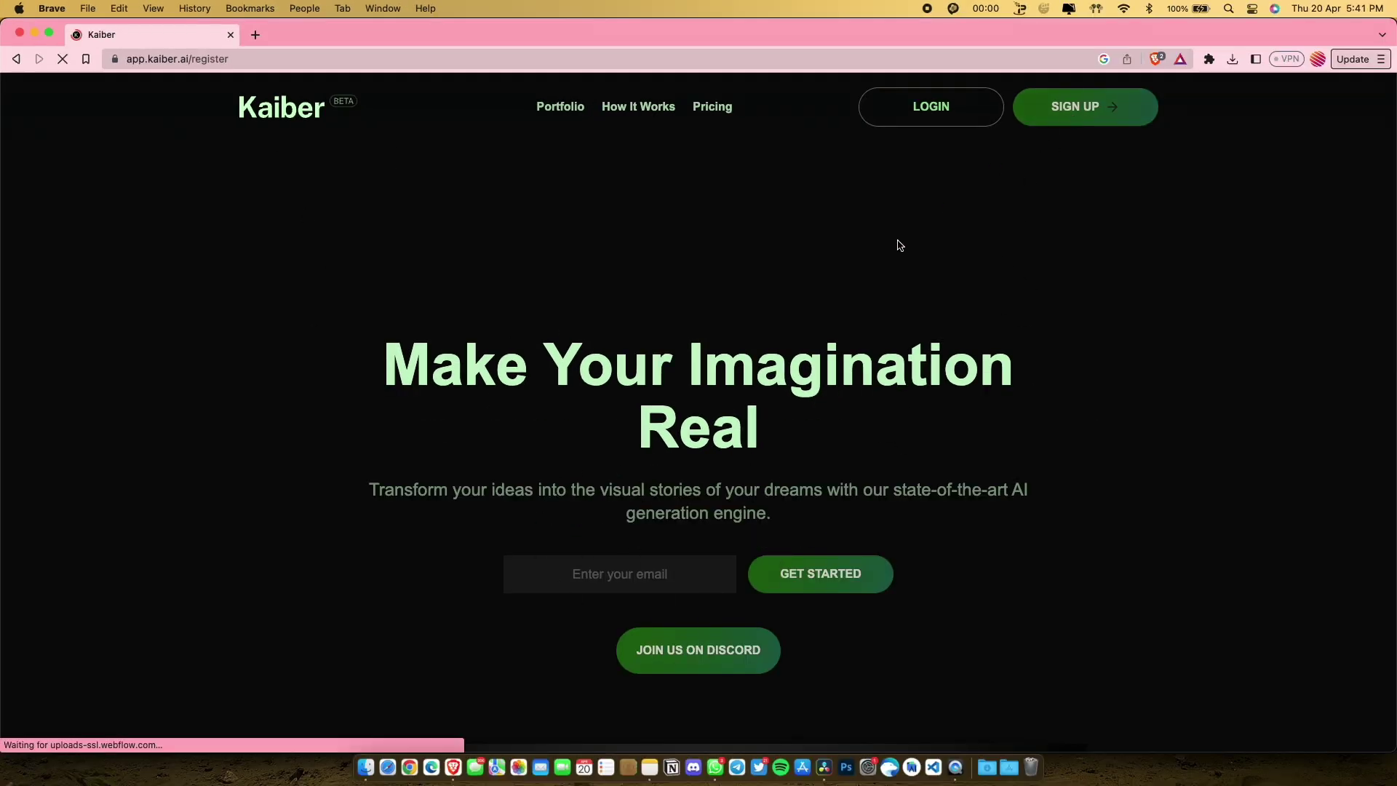
pyautogui.click(644, 311)
pyautogui.click(864, 312)
pyautogui.click(764, 306)
pyautogui.click(791, 373)
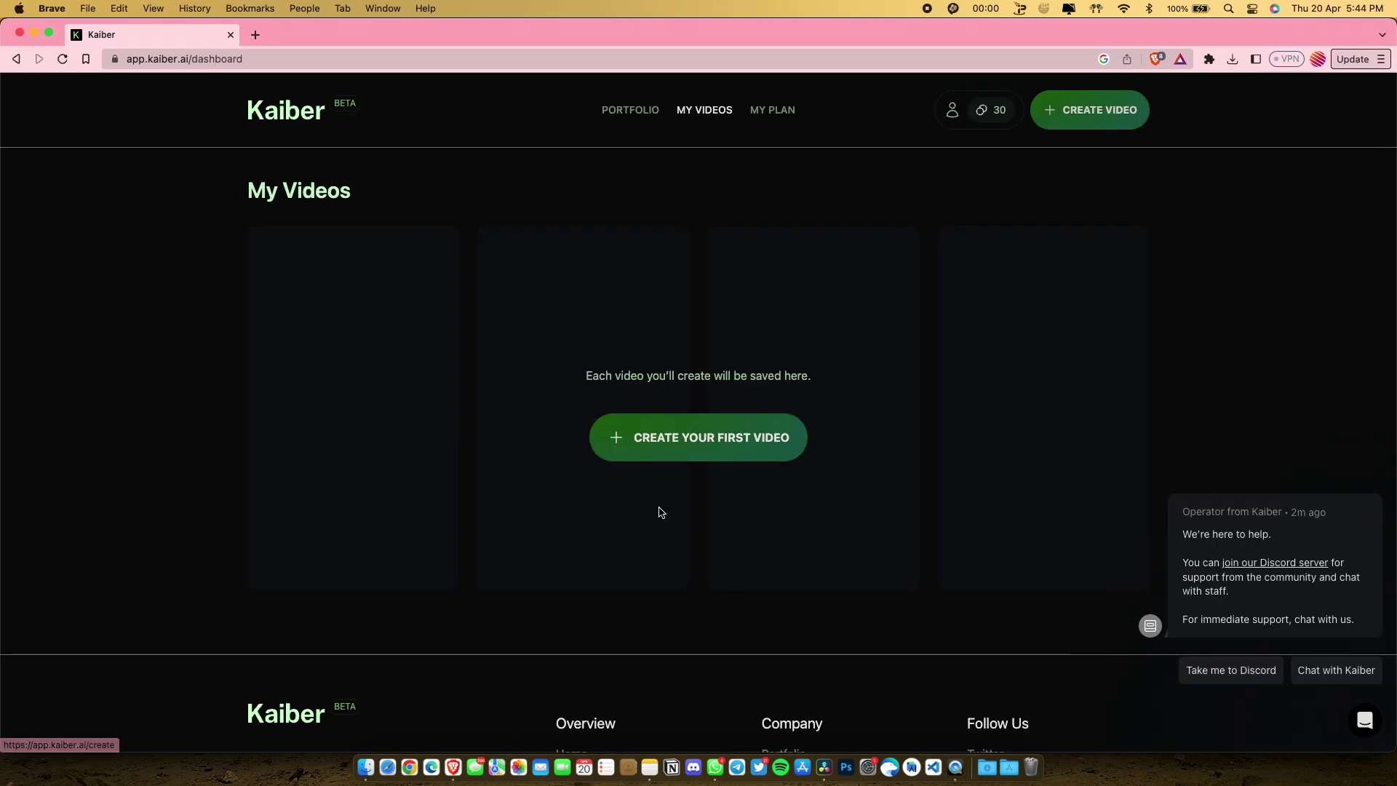
# Start the first Kaiber video with the king-on-throne image as its starting image.
pyautogui.click(684, 447)
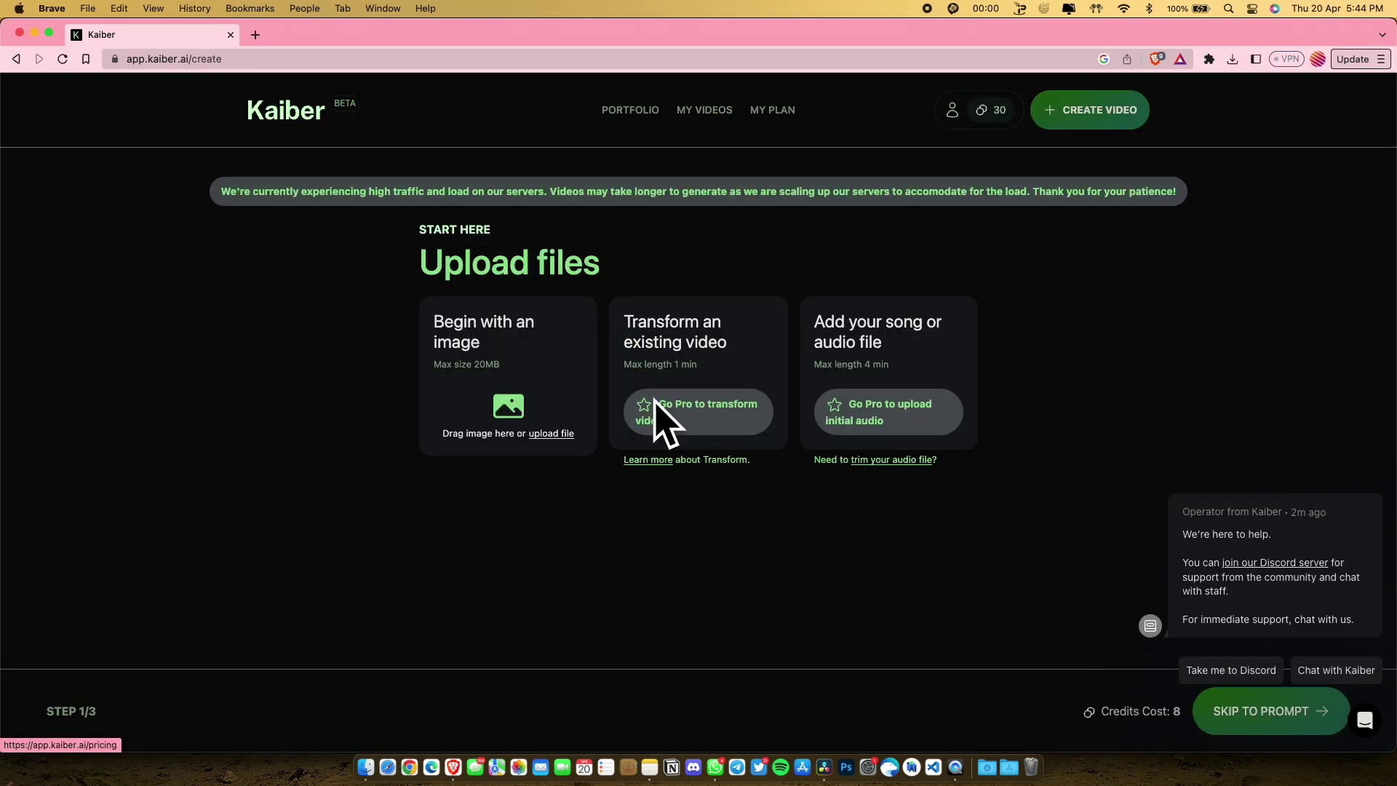
pyautogui.click(367, 762)
pyautogui.moveTo(283, 492); pyautogui.dragTo(560, 450)
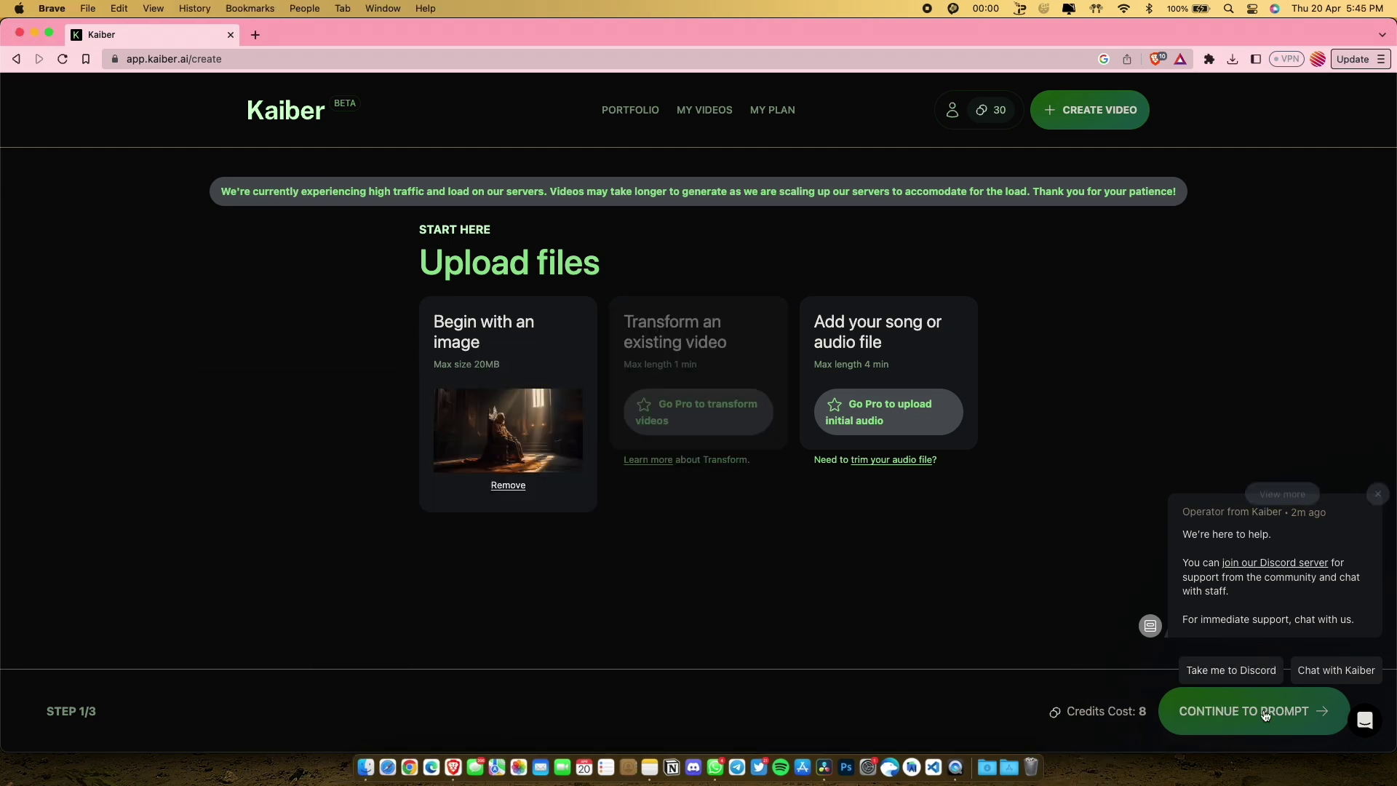
pyautogui.click(1376, 494)
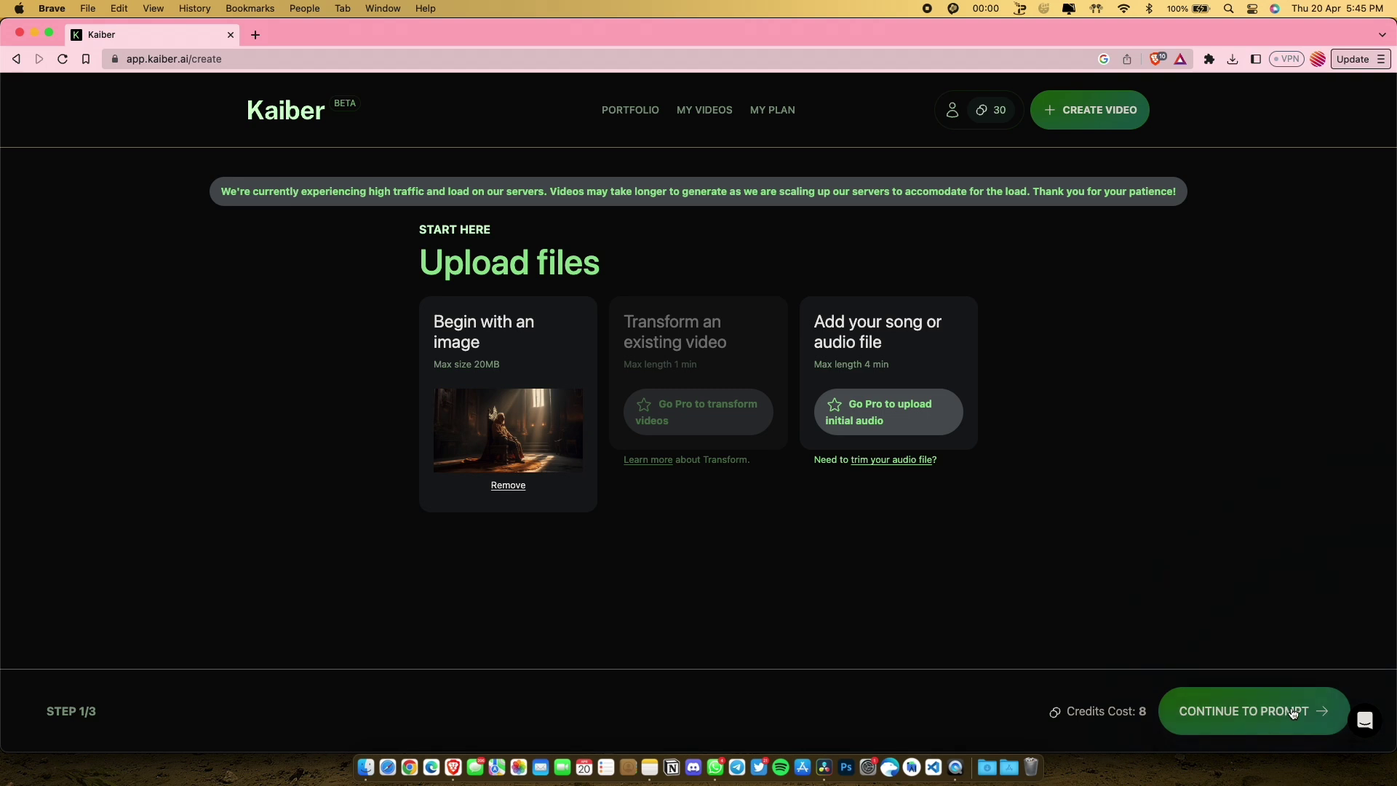
# Enter 'a king sitting on a throne' as the Kaiber video prompt subject.
pyautogui.click(1231, 719)
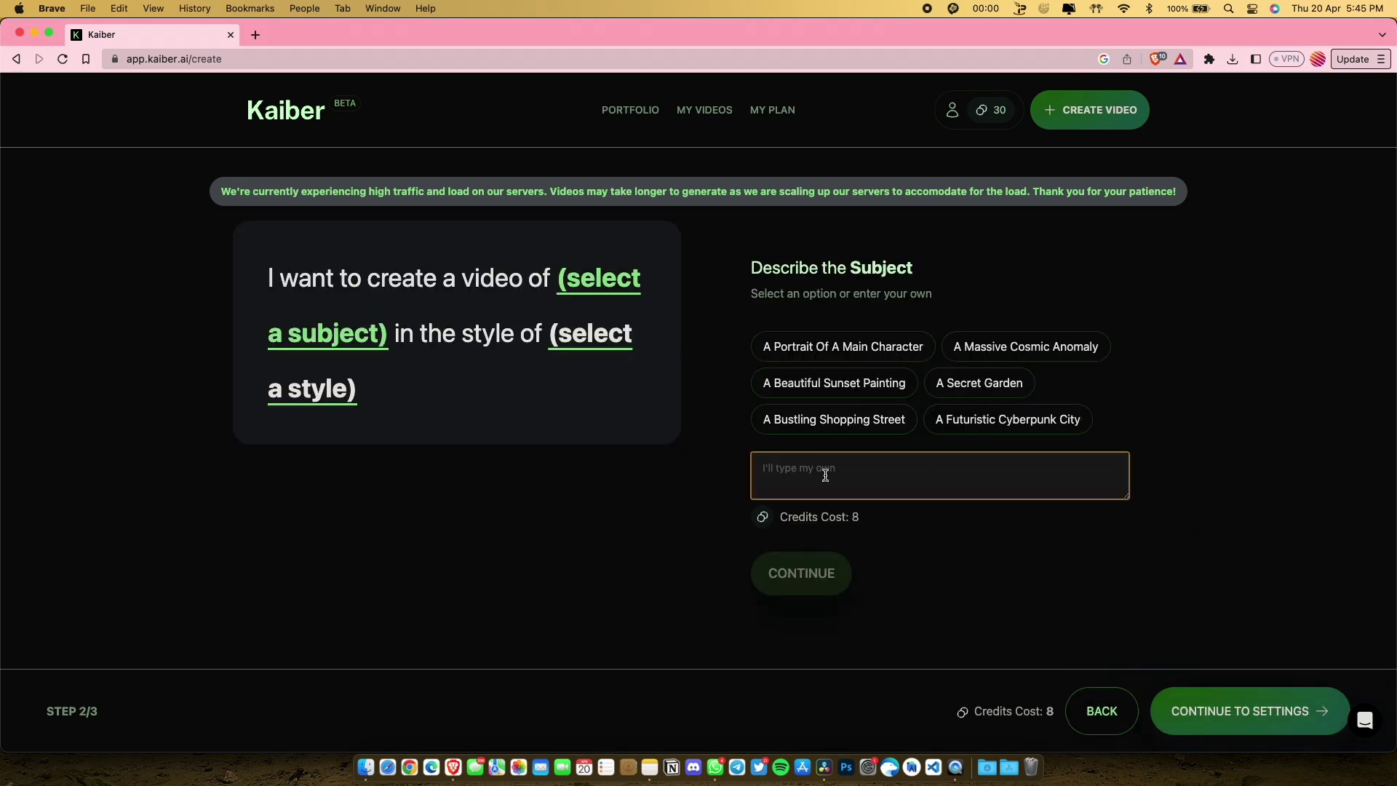
pyautogui.write('a king sitting on ')
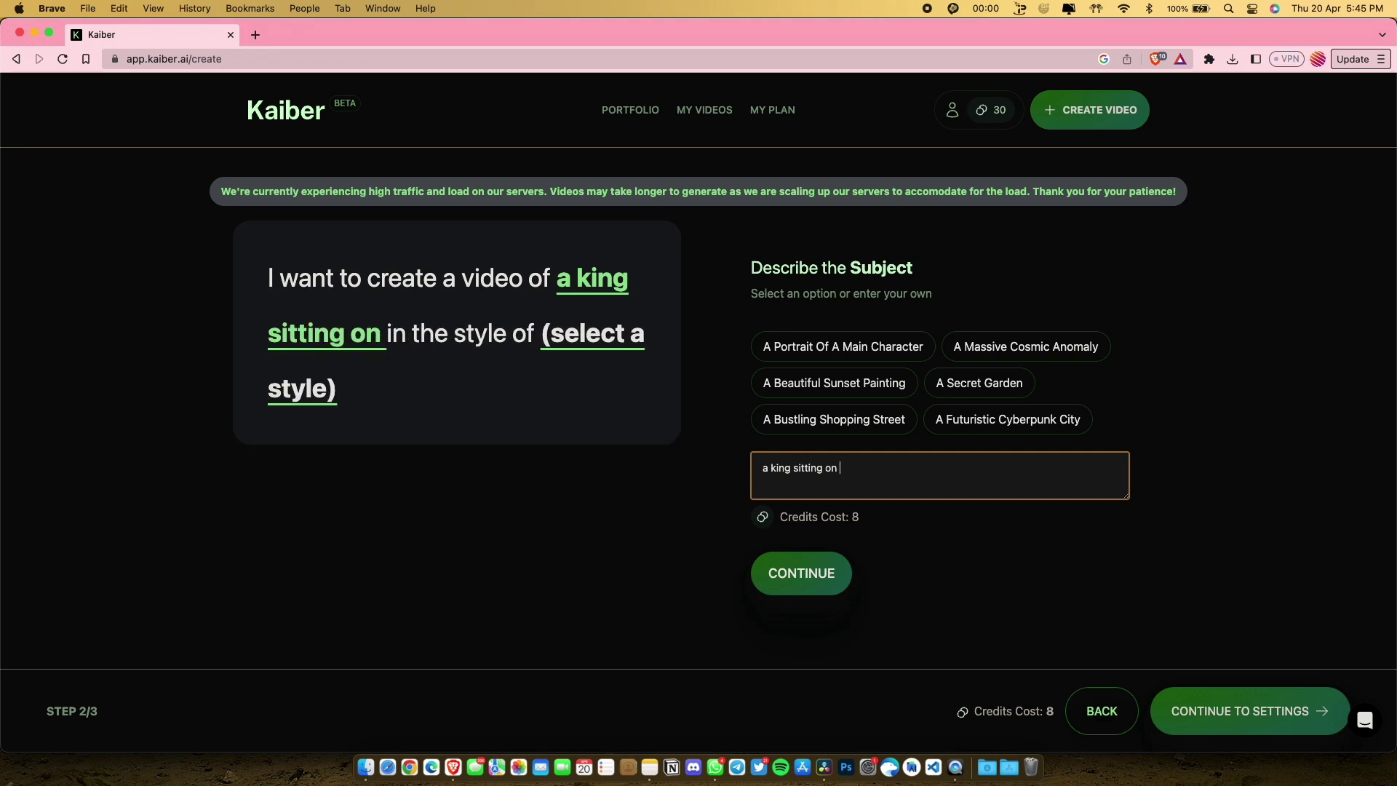
pyautogui.write('a throne')
pyautogui.click(807, 579)
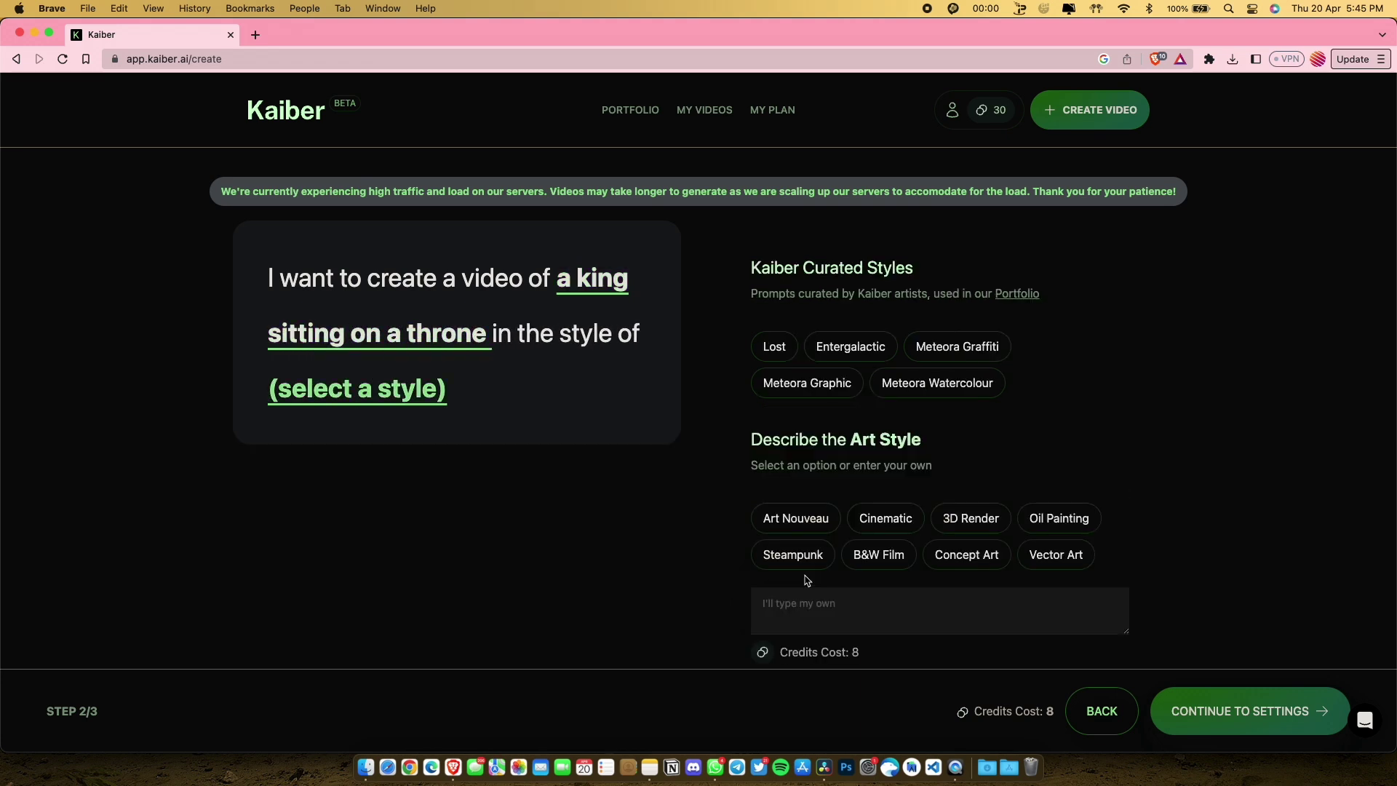
# Choose the Cinematic art style, after trying Concept Art and 3D Render, and go to the settings.
pyautogui.click(950, 557)
pyautogui.click(970, 519)
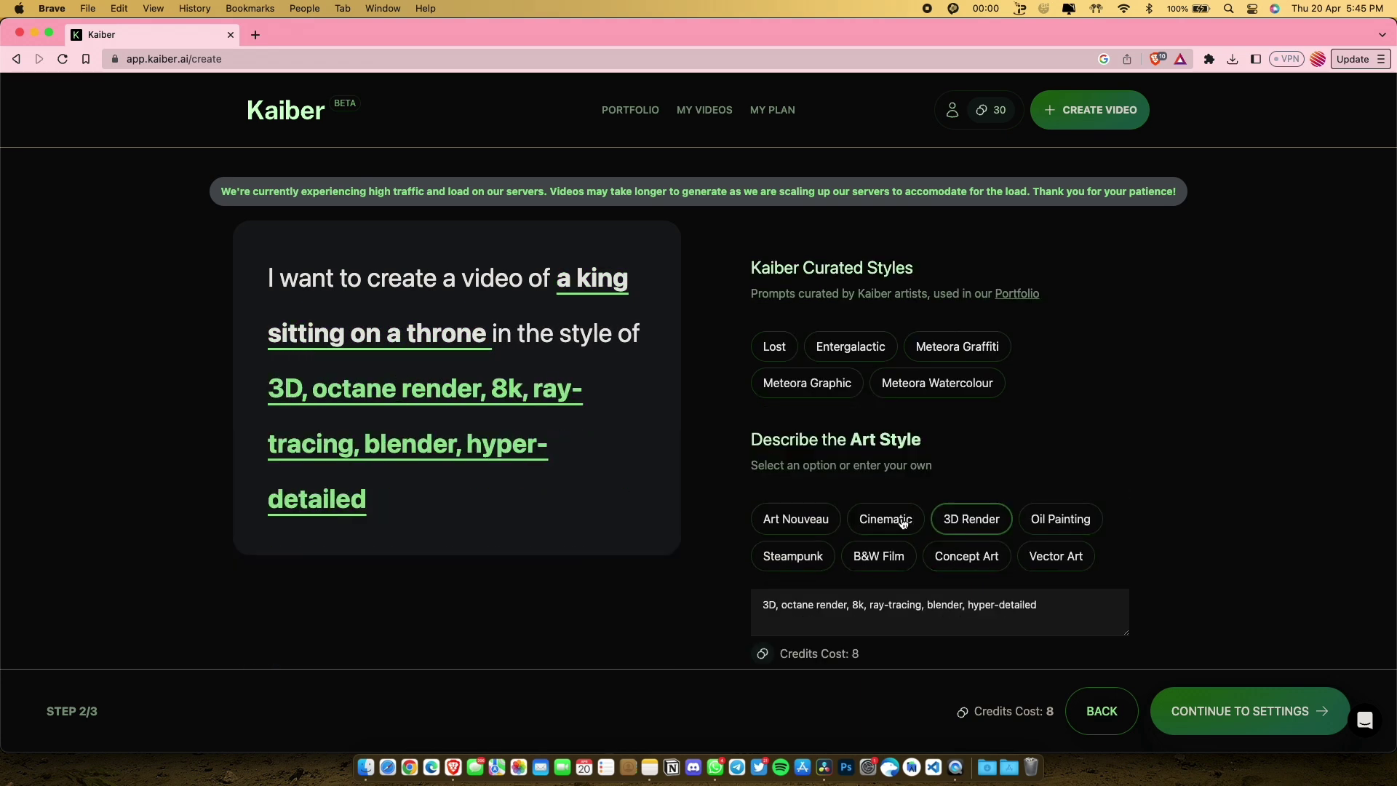
pyautogui.click(885, 519)
pyautogui.scroll(-2, 907, 530)
pyautogui.scroll(2, 877, 620)
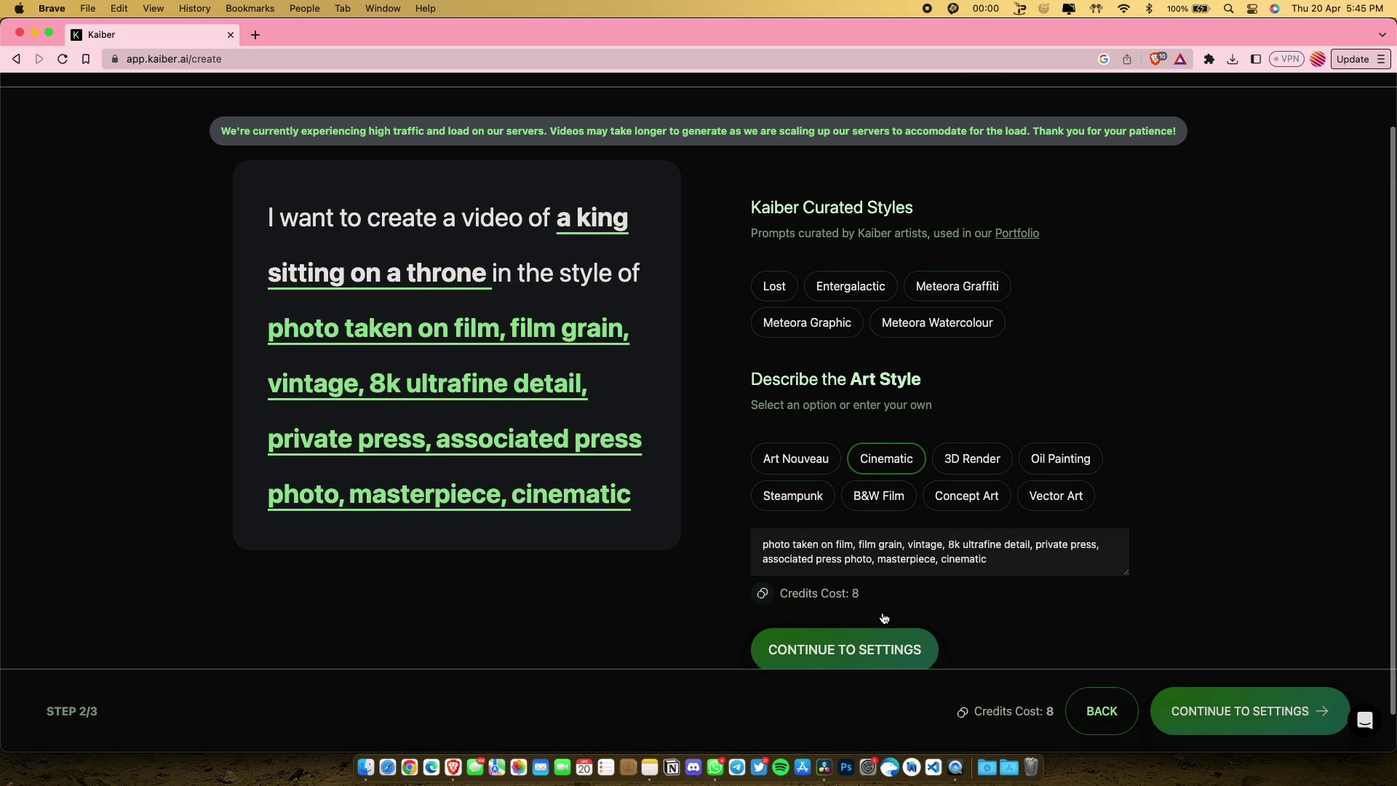
pyautogui.click(1228, 711)
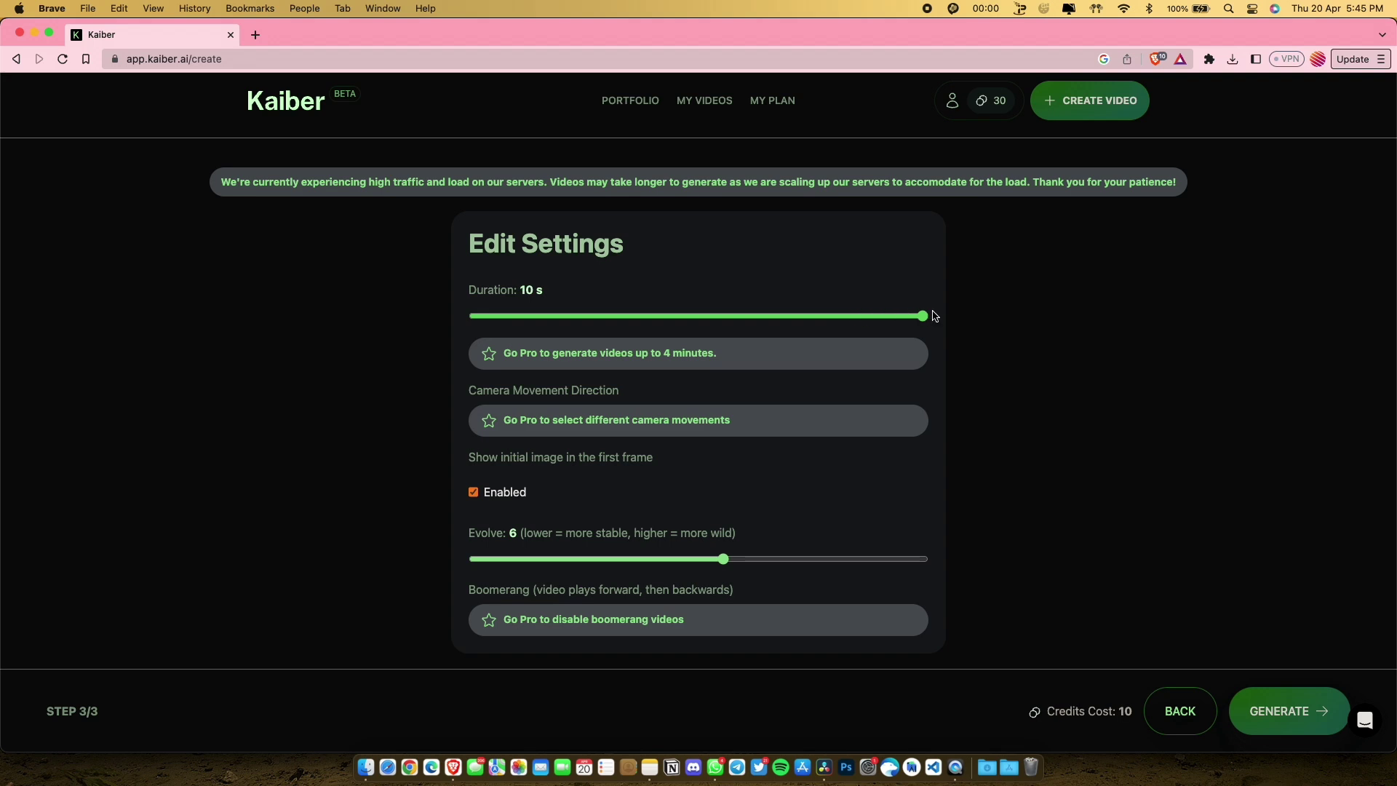
# Drop Evolve to 1 and generate the 10-second king-on-throne video.
pyautogui.moveTo(726, 563); pyautogui.dragTo(628, 565)
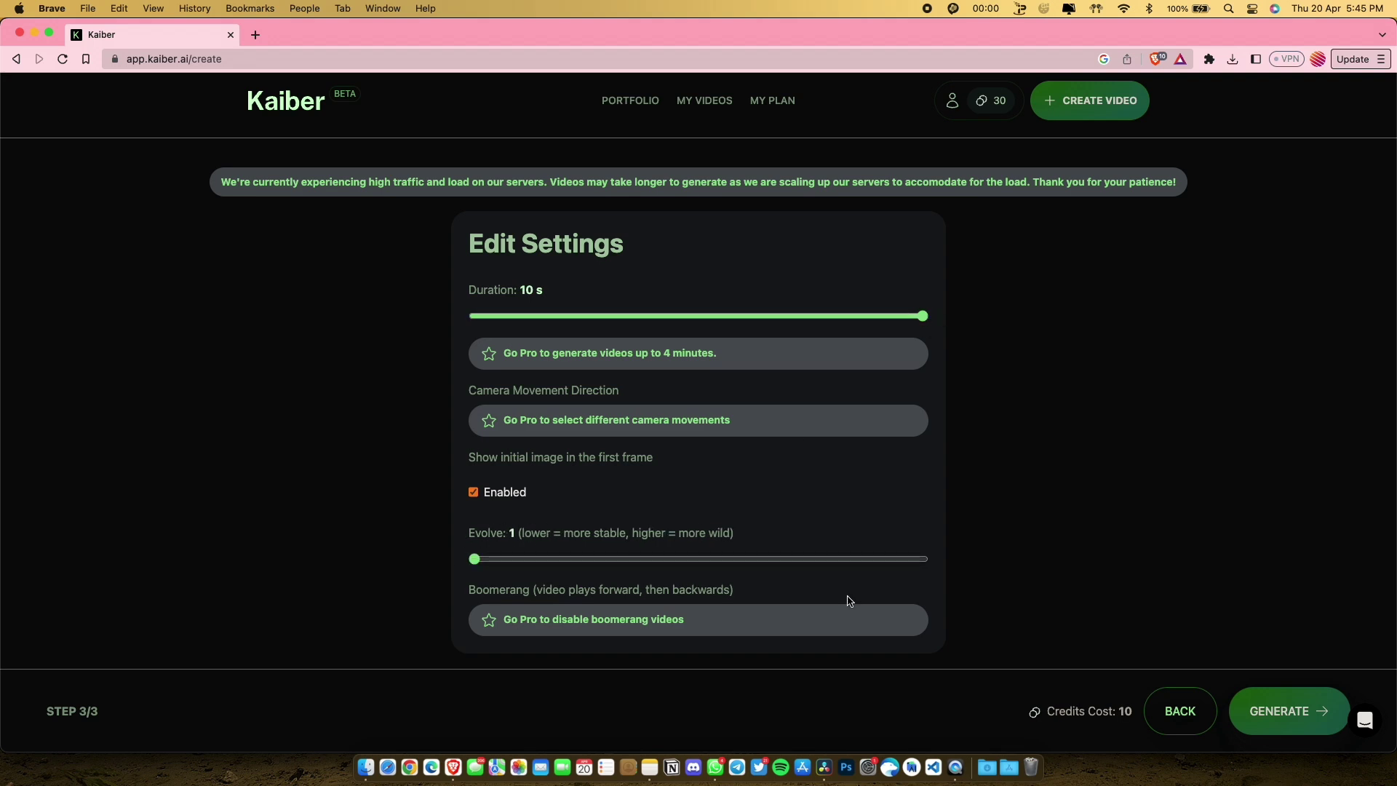
pyautogui.click(1255, 710)
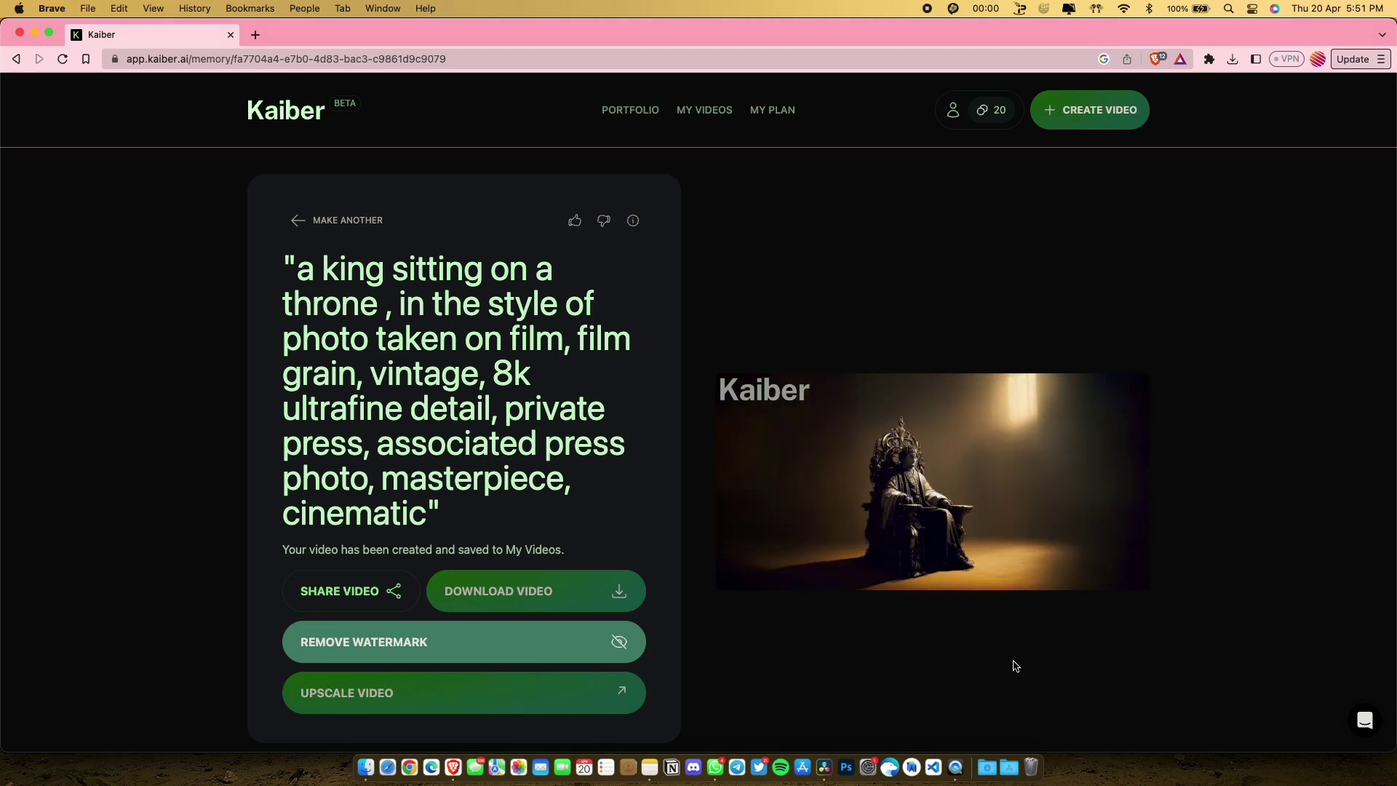
# Scroll down the result page to view the finished king-on-throne video.
pyautogui.scroll(-1, 1010, 662)
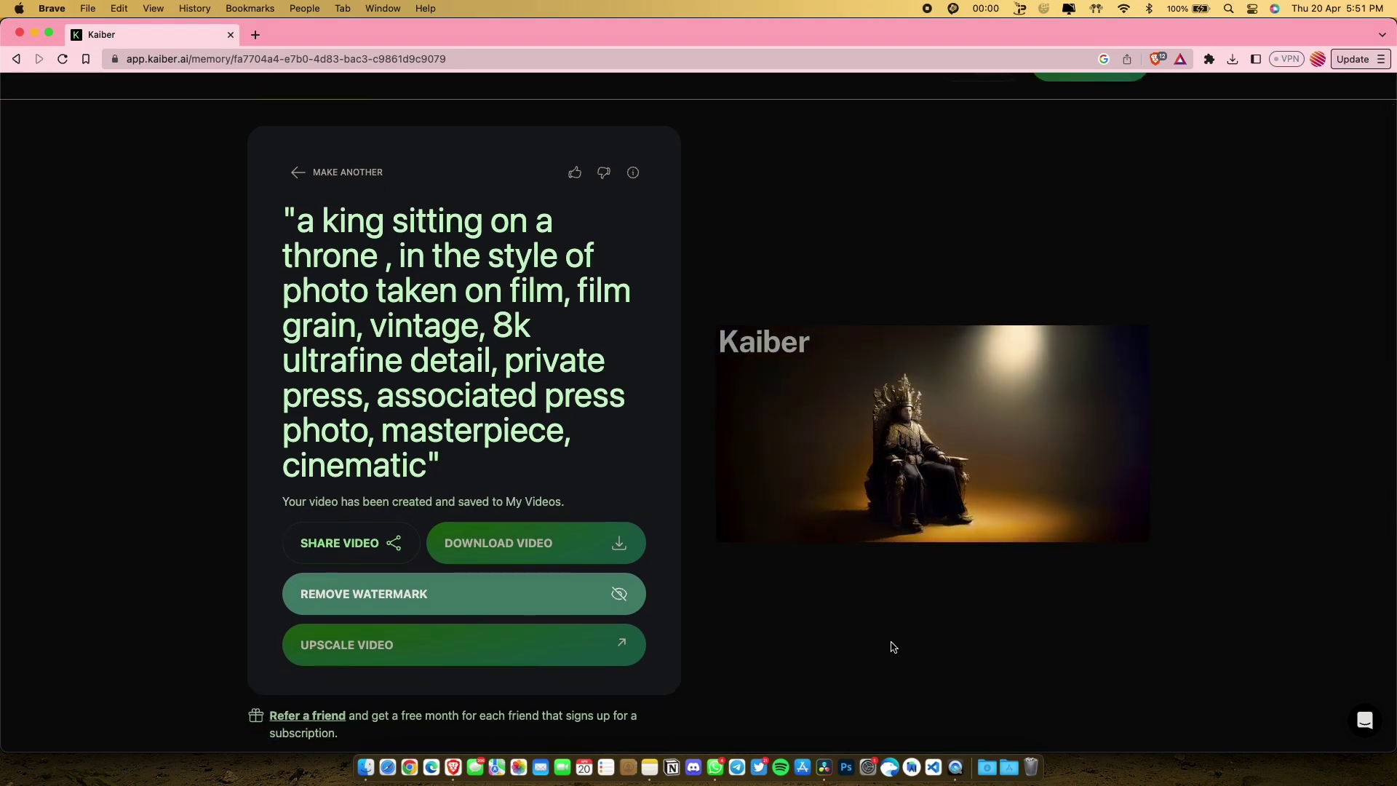